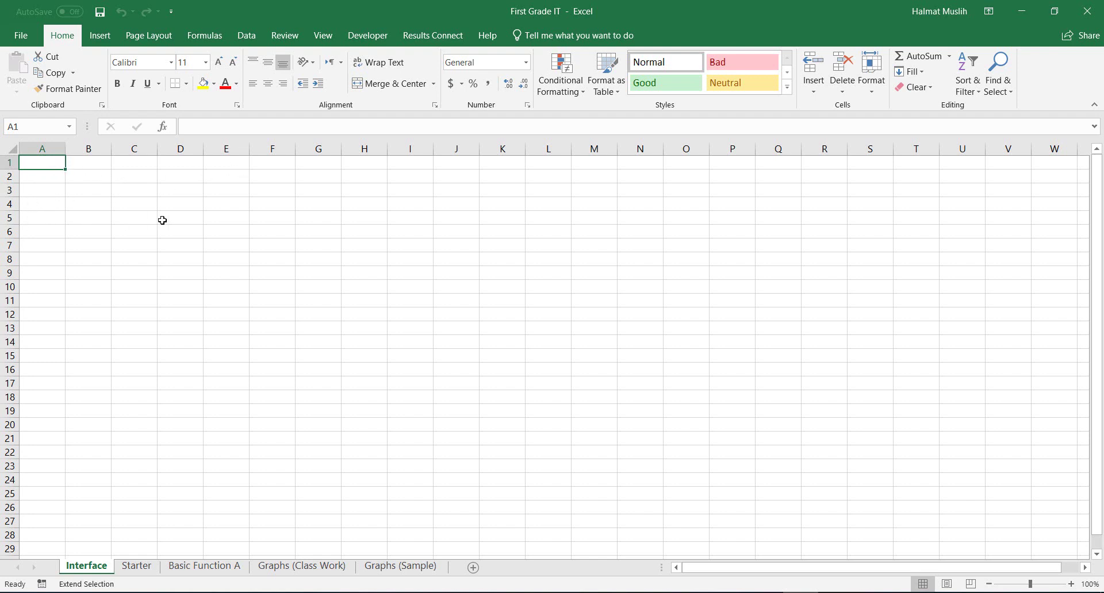
# - On the Starter sheet, select merged cell B4 and try left, centre and right alignment on Text
pyautogui.click(226, 219)
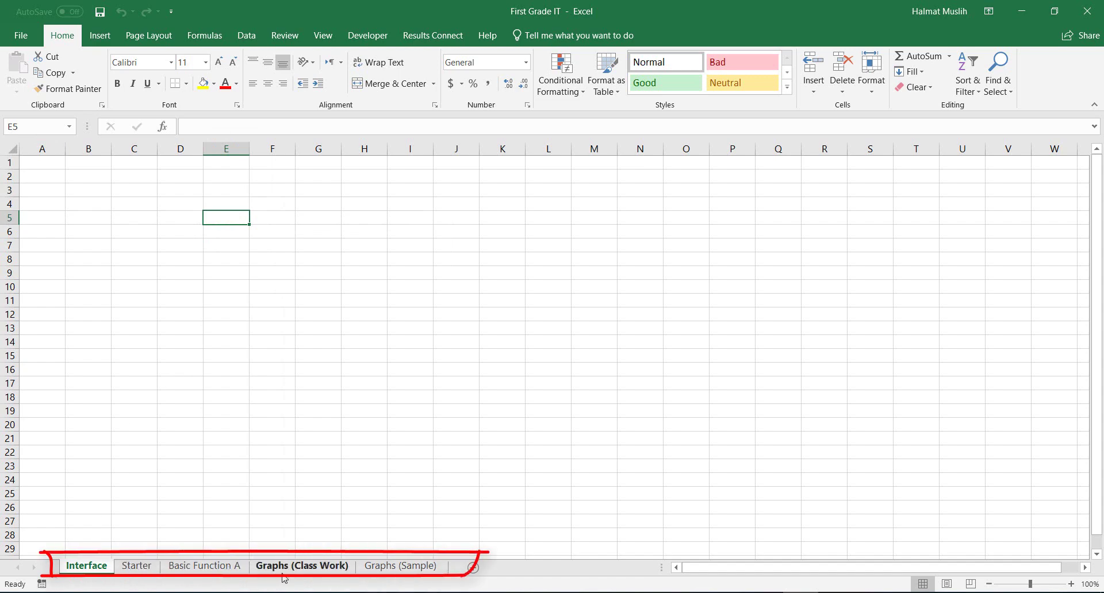
pyautogui.click(130, 568)
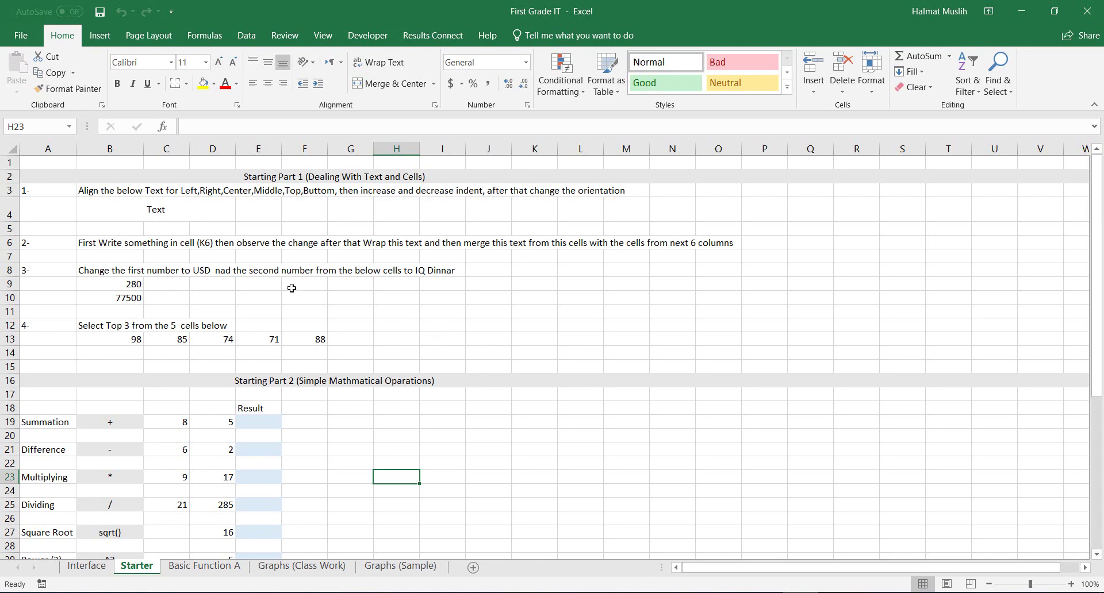
pyautogui.click(182, 214)
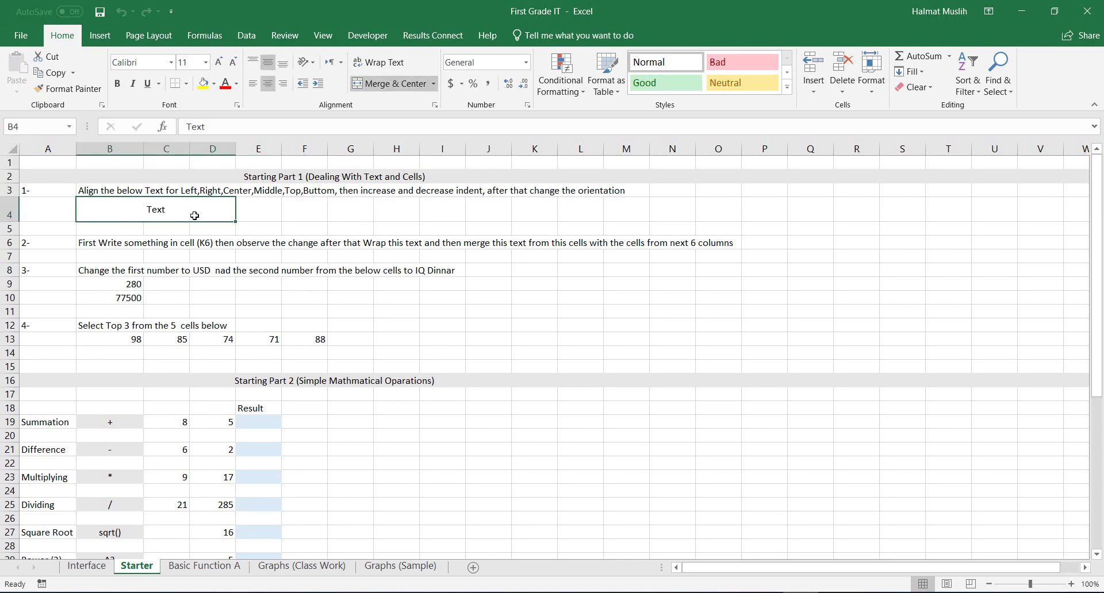
pyautogui.click(257, 85)
pyautogui.click(268, 83)
pyautogui.click(282, 83)
pyautogui.click(253, 84)
# - Set Text in B4 to Angle Clockwise orientation and centre it
pyautogui.click(305, 62)
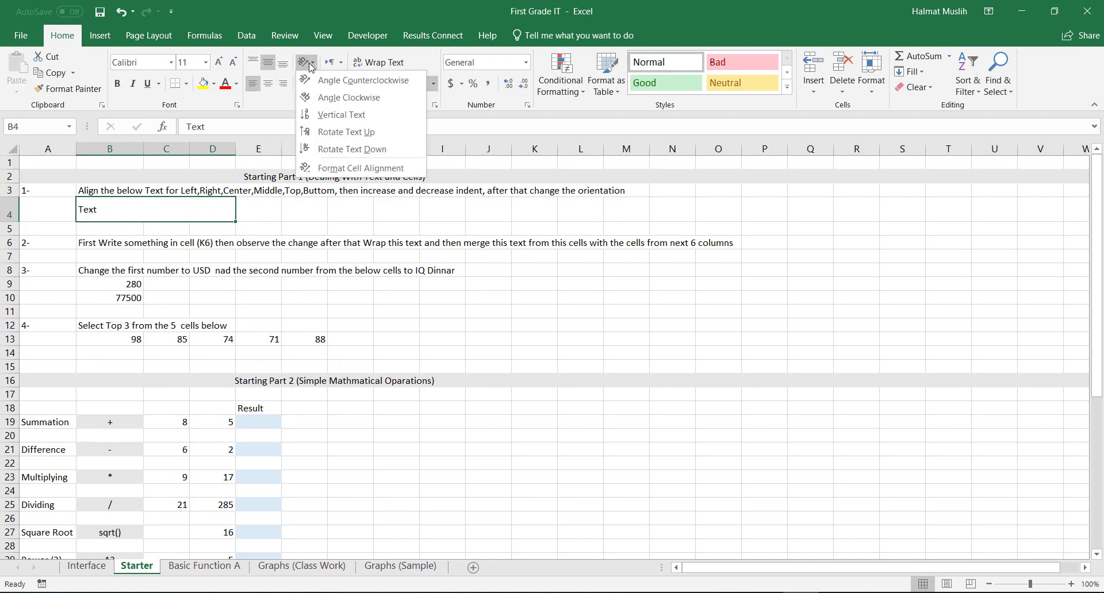
pyautogui.click(368, 98)
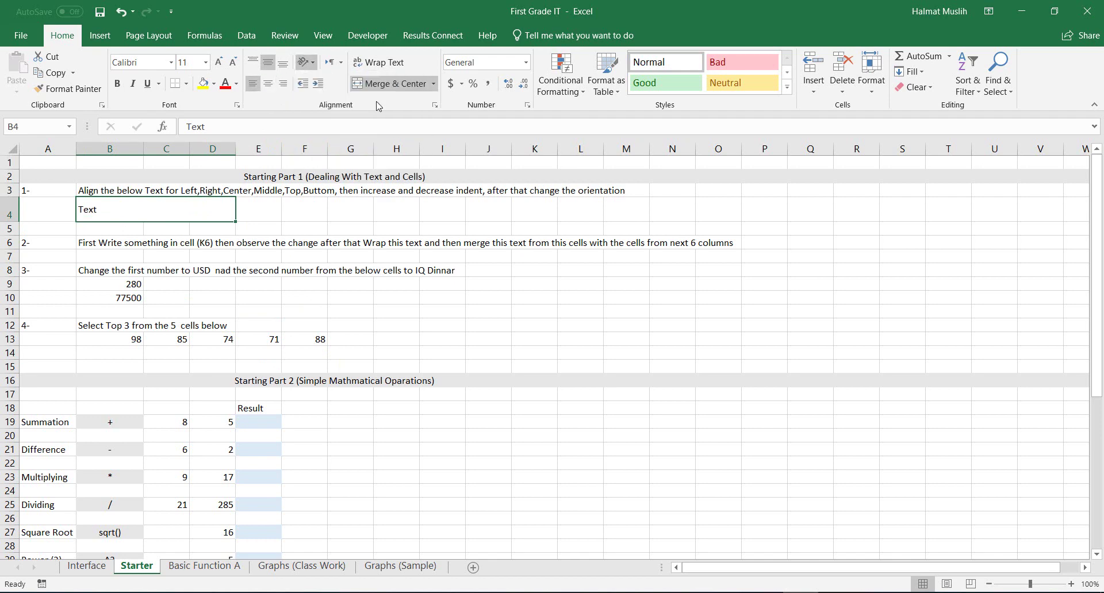
pyautogui.click(268, 83)
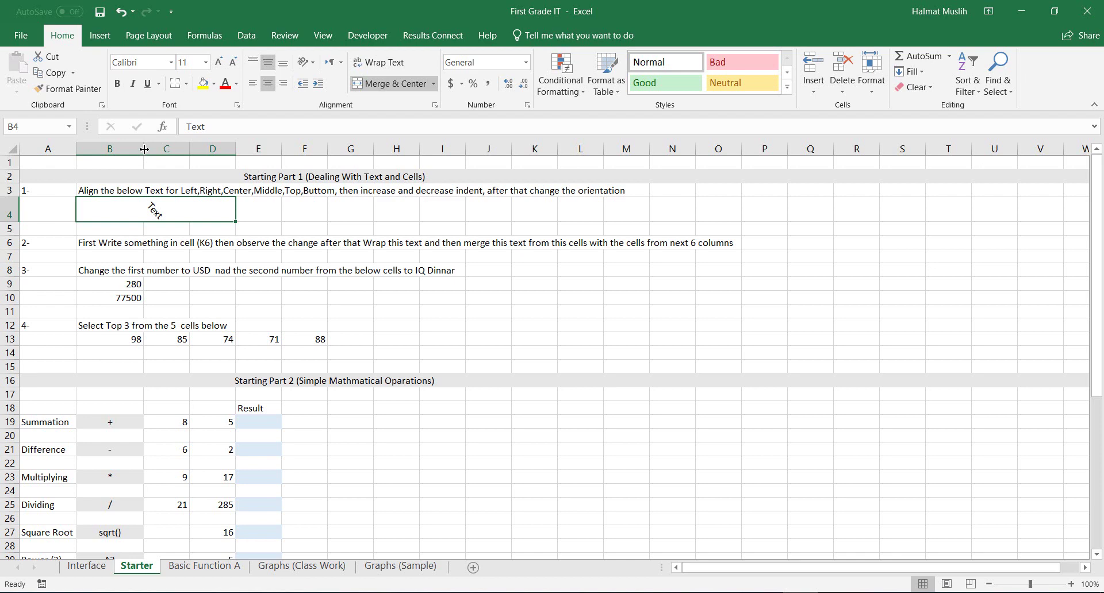
# - Widen column B, select the B6 instruction, then narrow column B back to a modest width
pyautogui.moveTo(144, 149); pyautogui.dragTo(494, 152)
pyautogui.moveTo(638, 154); pyautogui.dragTo(738, 168)
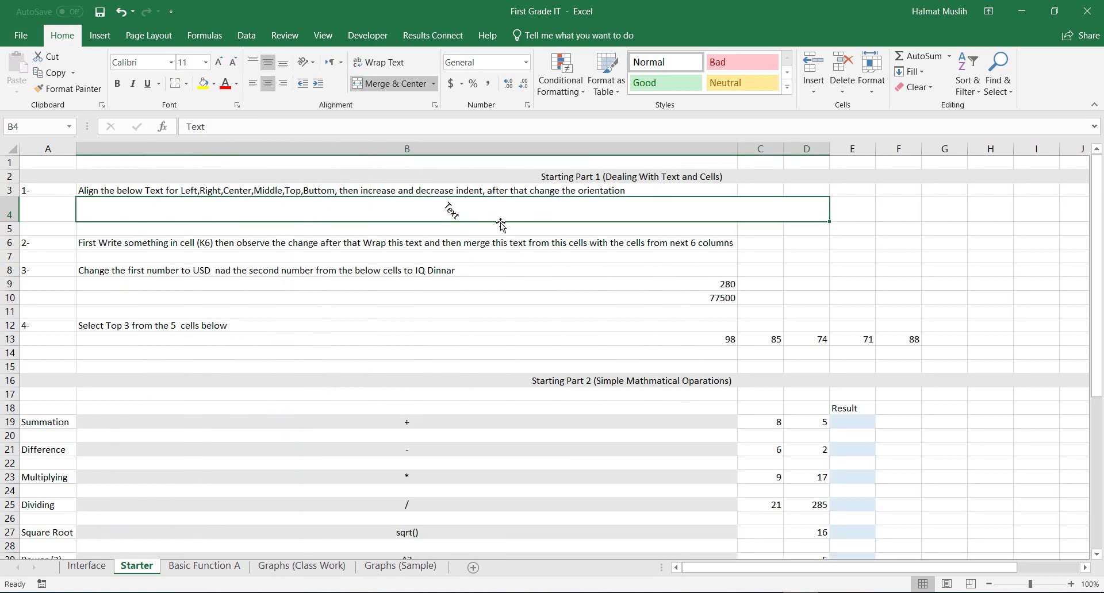
pyautogui.click(556, 247)
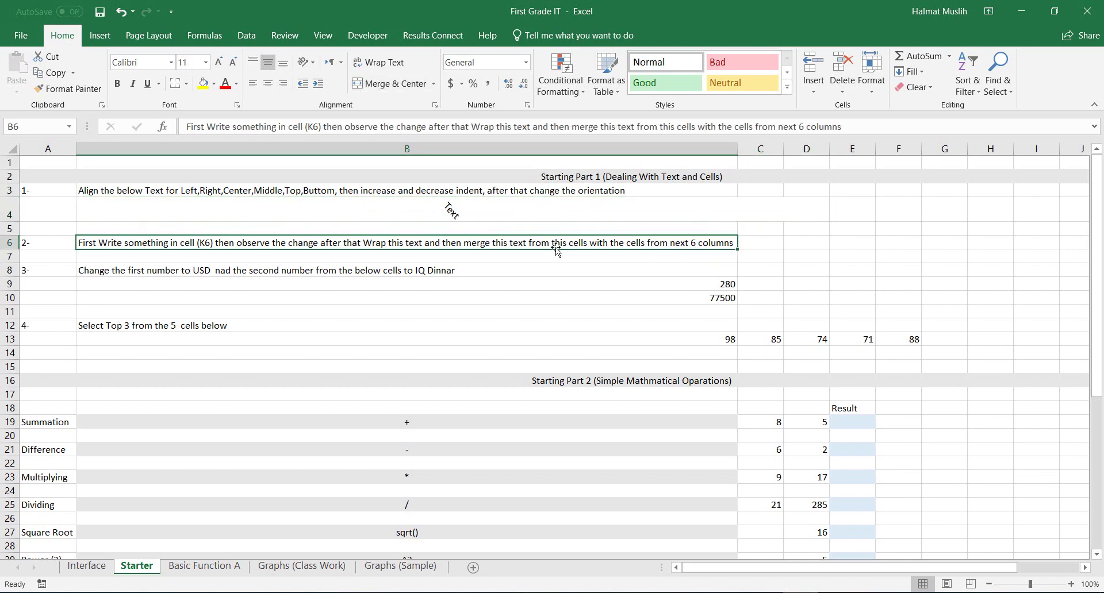
pyautogui.moveTo(737, 149); pyautogui.dragTo(172, 153)
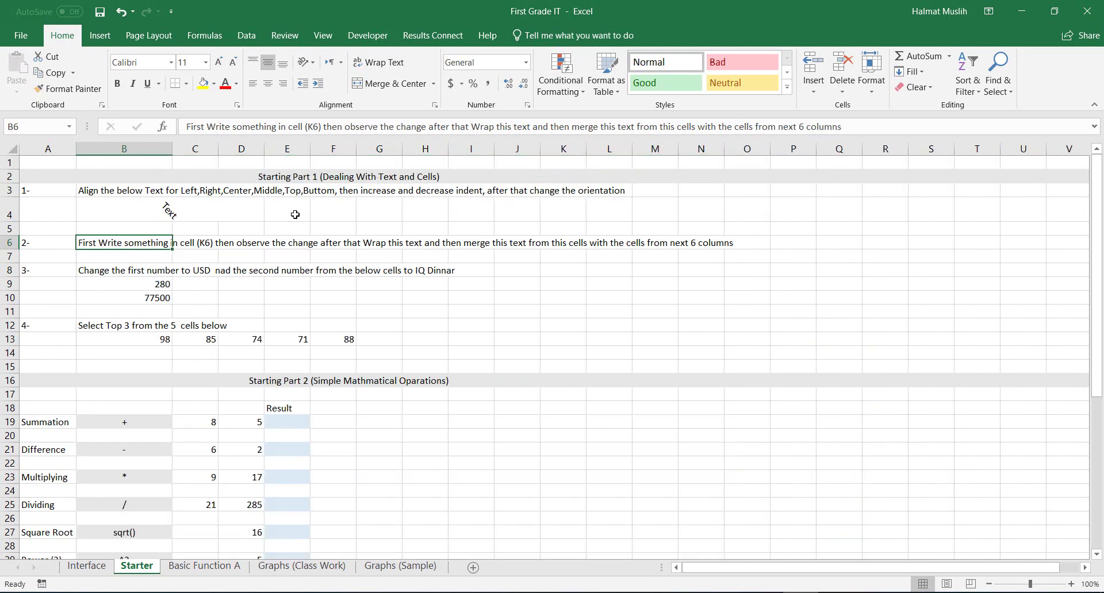
# - Try wrapping B6's text and undo it, then merge and centre B6:O6
pyautogui.click(383, 64)
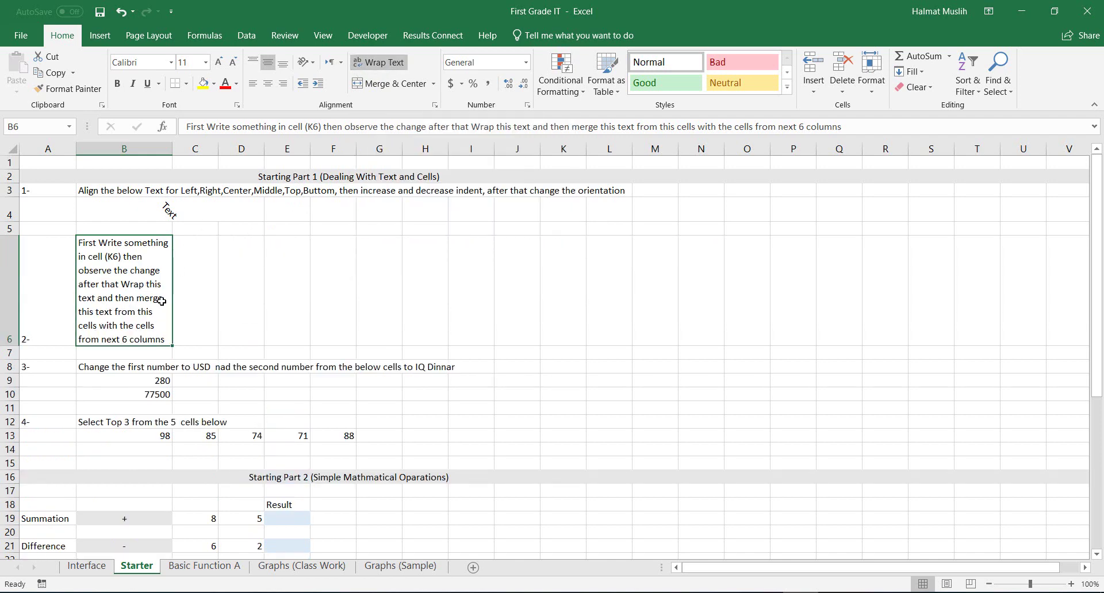
pyautogui.hotkey('ctrl', 'z')
pyautogui.moveTo(150, 243); pyautogui.dragTo(768, 242)
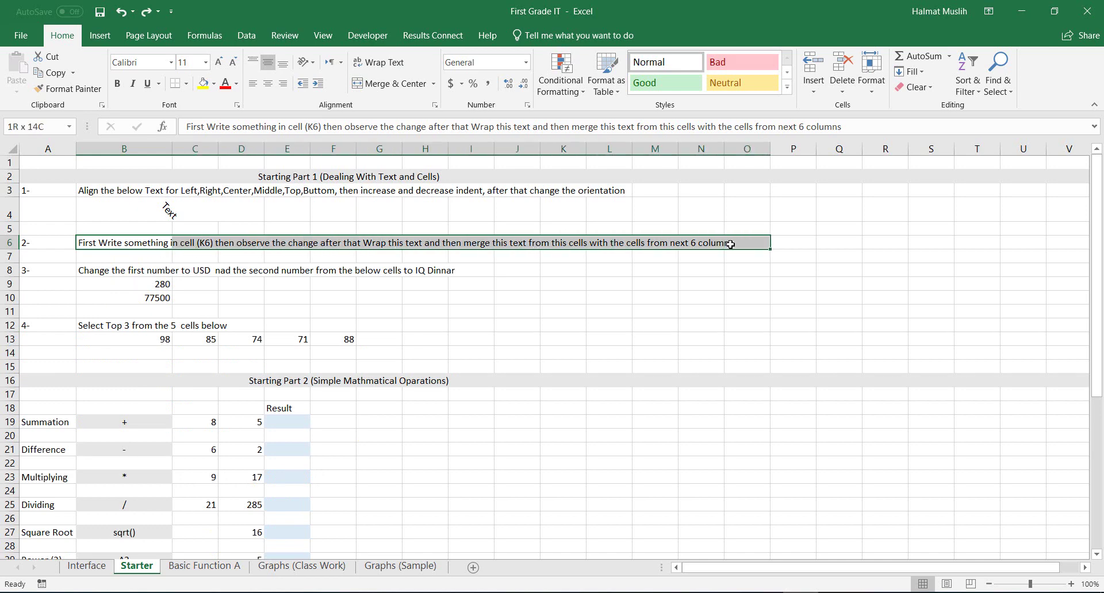
pyautogui.click(388, 83)
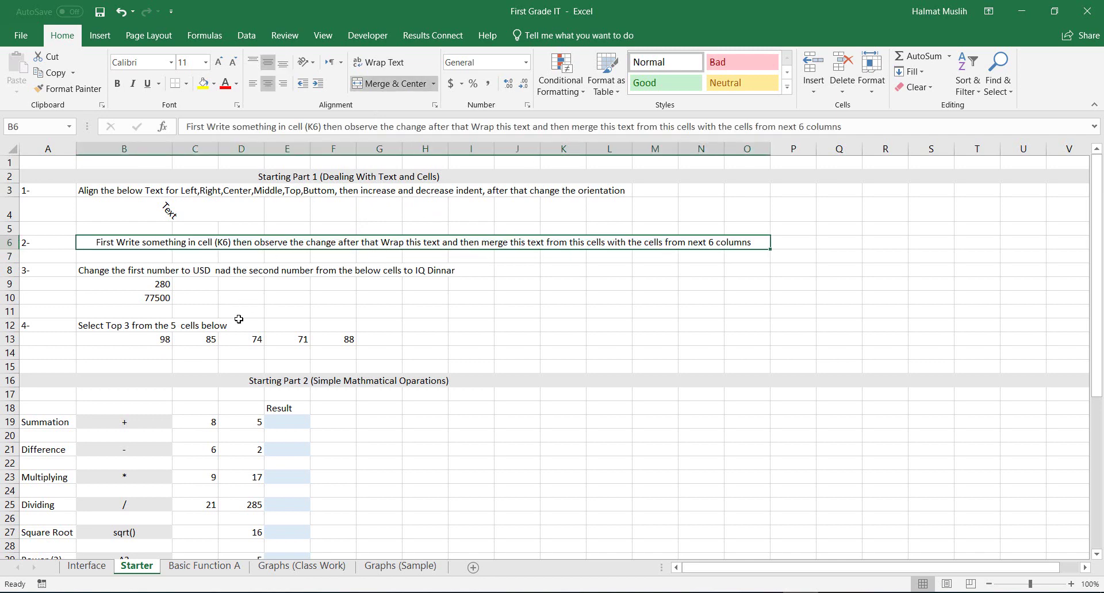
# - Apply the Currency format to 280 in B9 so it reads $280.00, then select B10
pyautogui.click(115, 289)
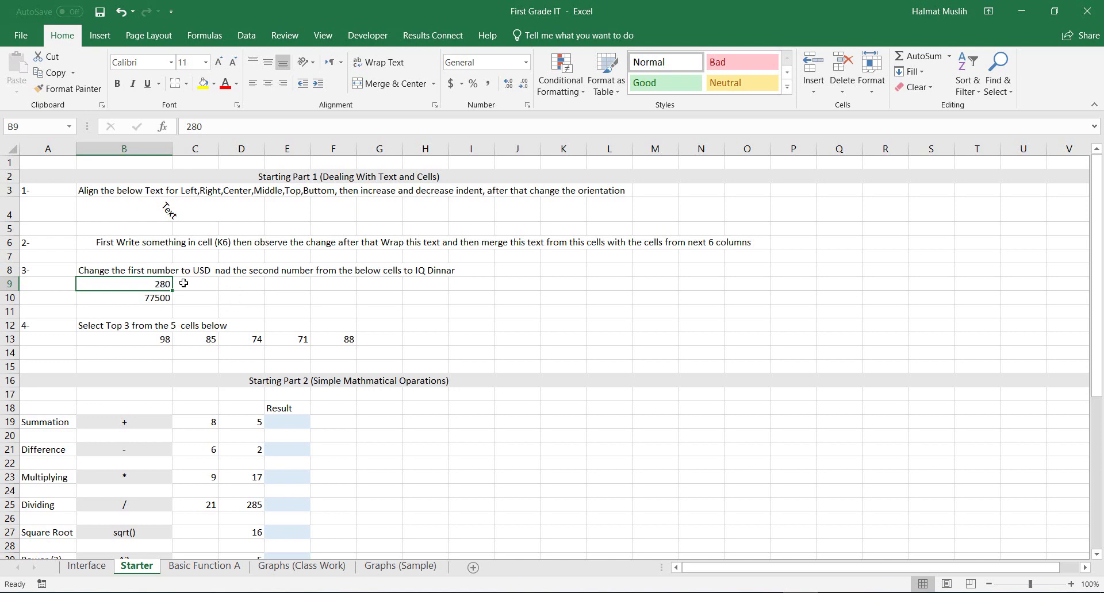
pyautogui.click(507, 61)
pyautogui.press('BackSpace')
pyautogui.click(527, 62)
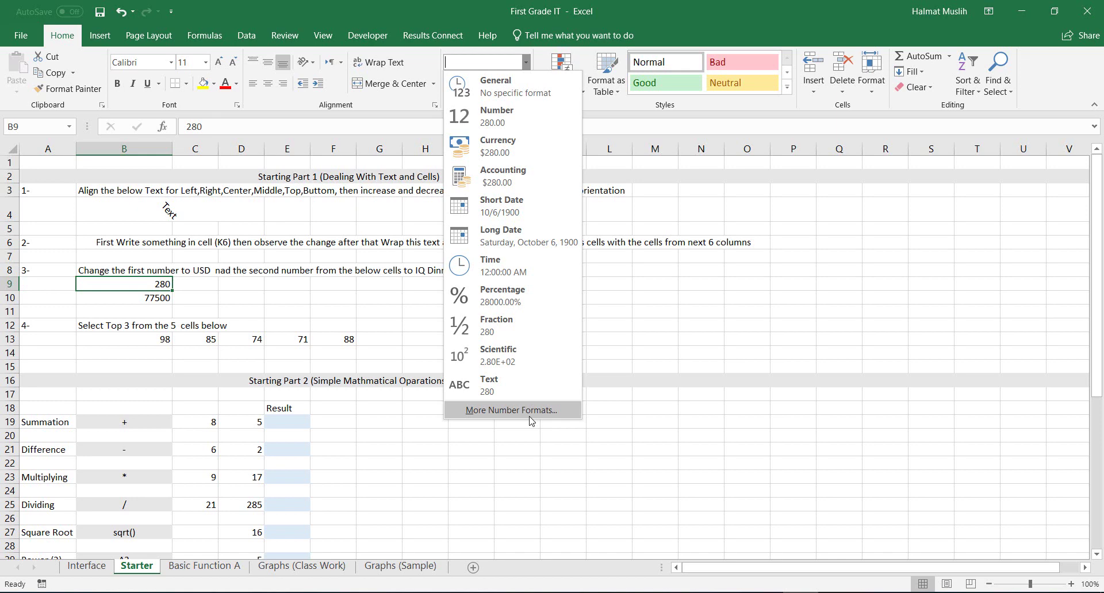
pyautogui.click(521, 150)
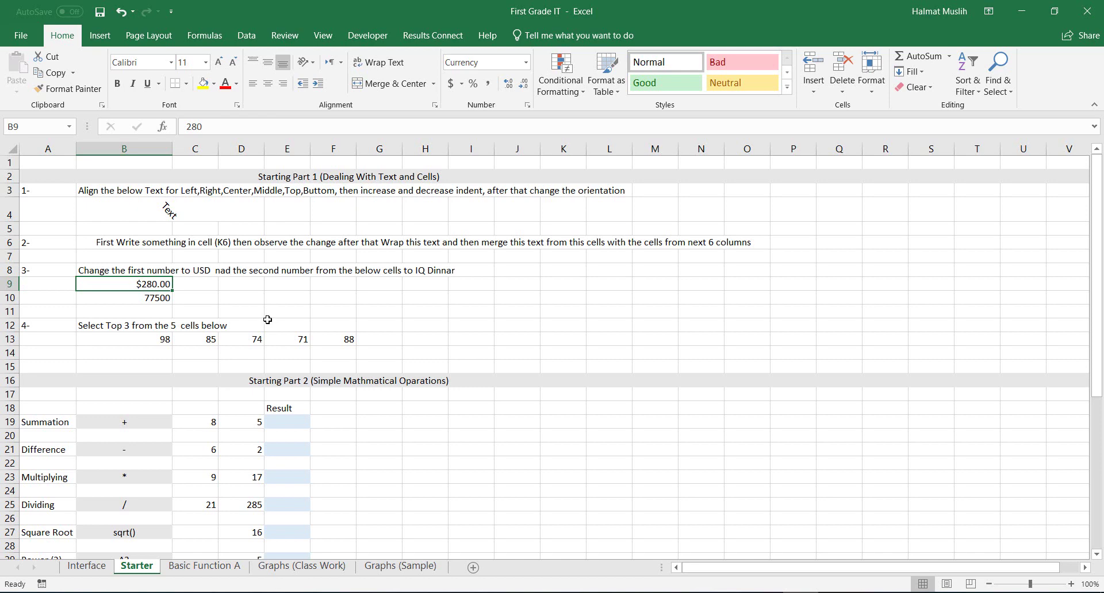
pyautogui.click(159, 299)
# - Format B10 as Currency with the IQD symbol and 0 decimal places, showing IQD 77,500
pyautogui.click(526, 64)
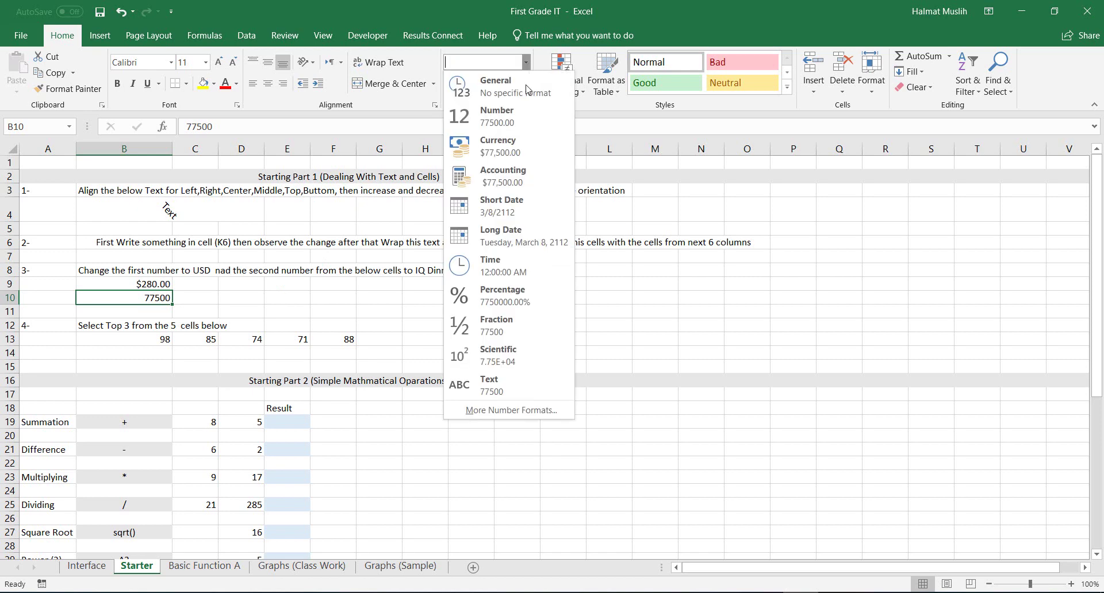
pyautogui.click(491, 411)
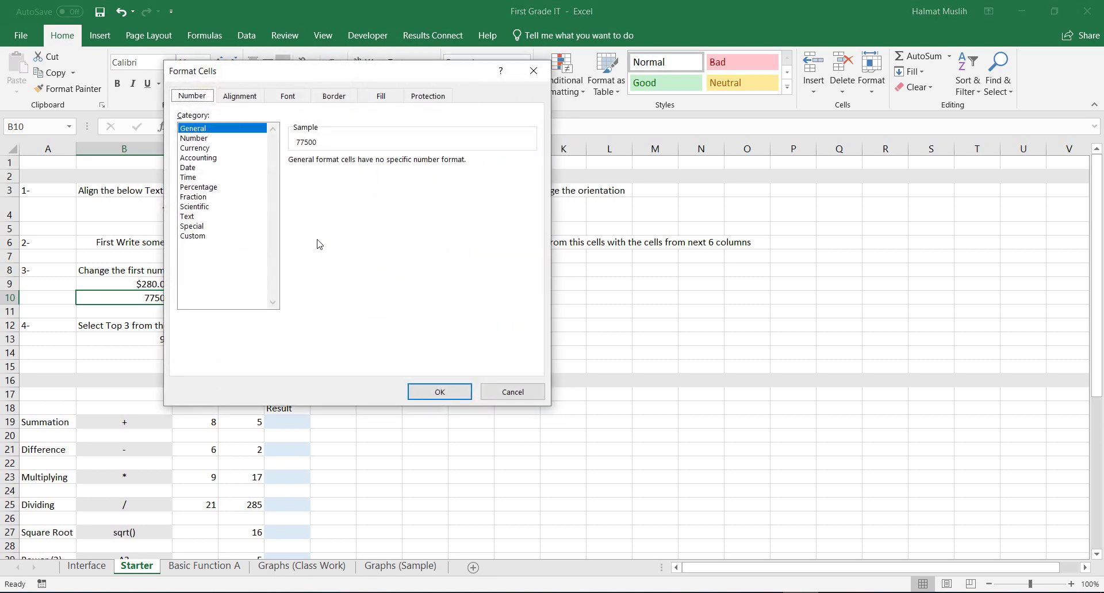
pyautogui.click(204, 150)
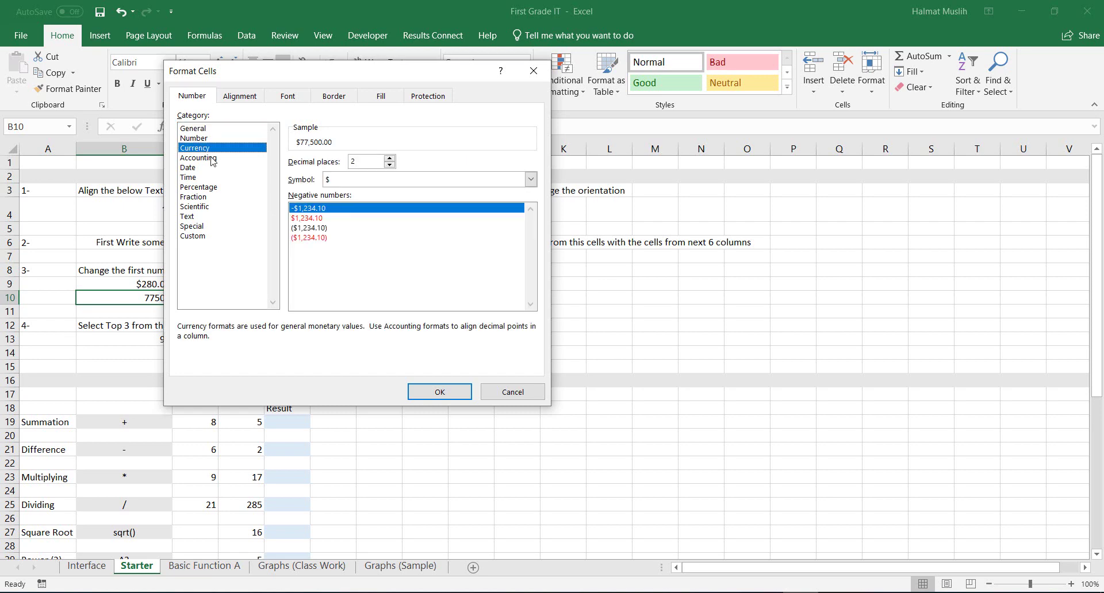
pyautogui.click(530, 181)
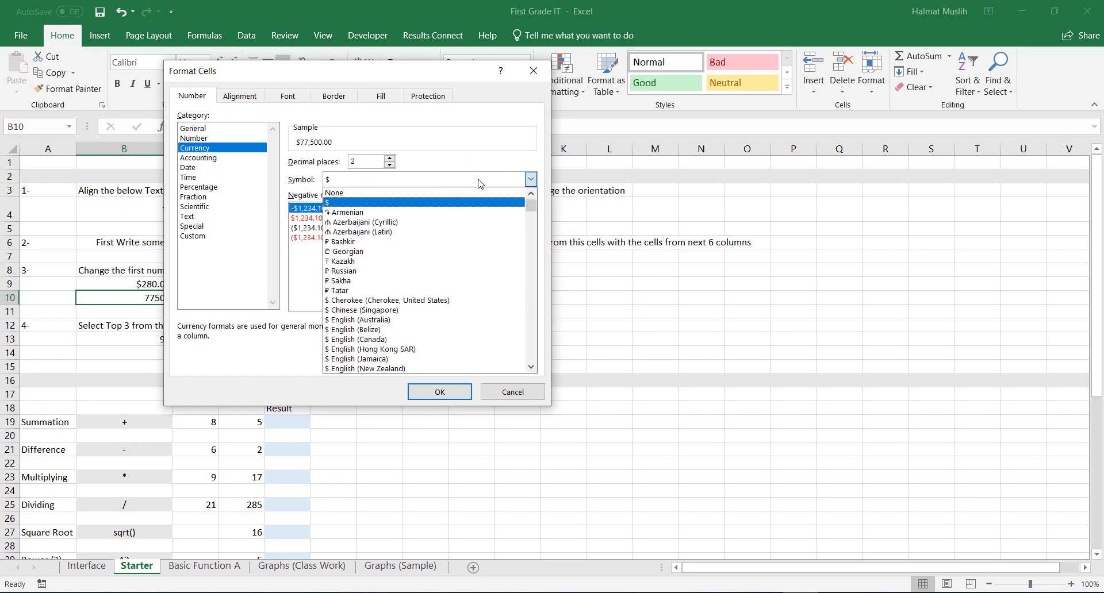
pyautogui.click(531, 369)
pyautogui.scroll(-5, 532, 374)
pyautogui.moveTo(533, 215); pyautogui.dragTo(533, 263)
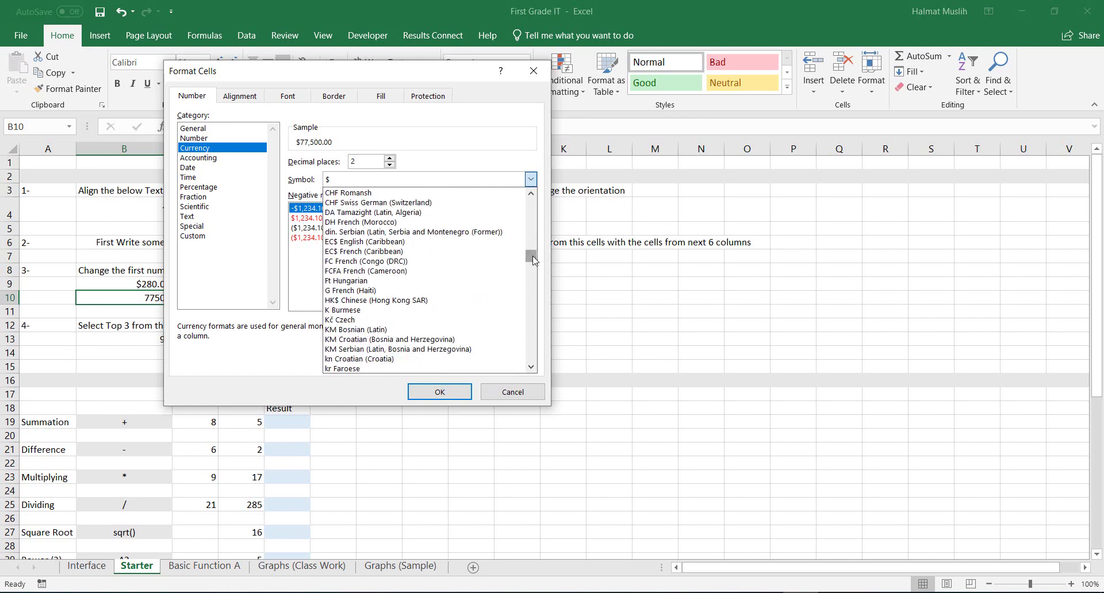
pyautogui.write('iqd')
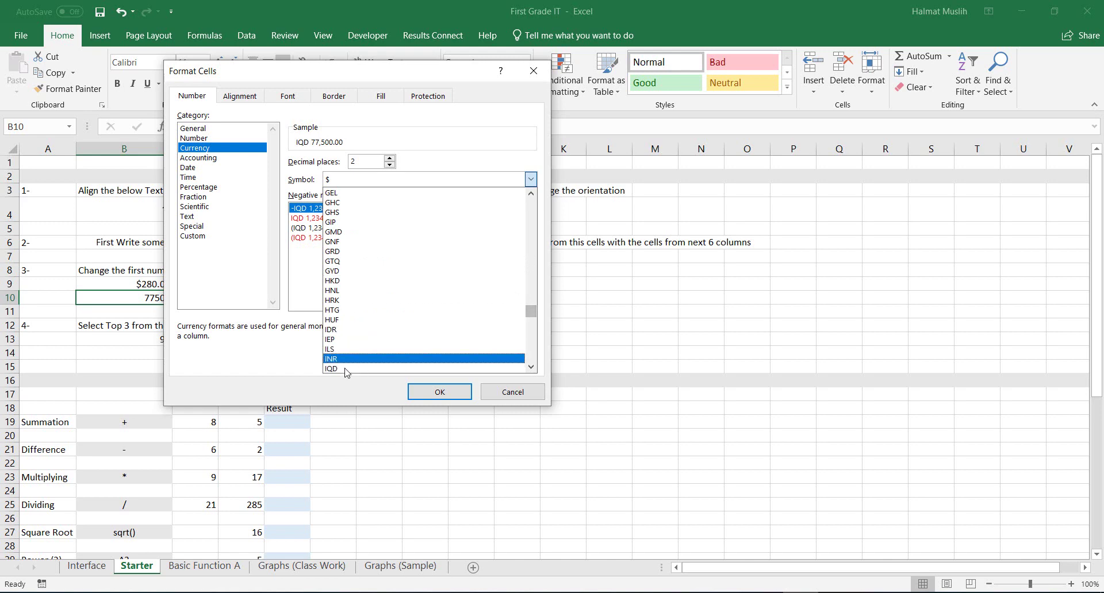
pyautogui.click(334, 370)
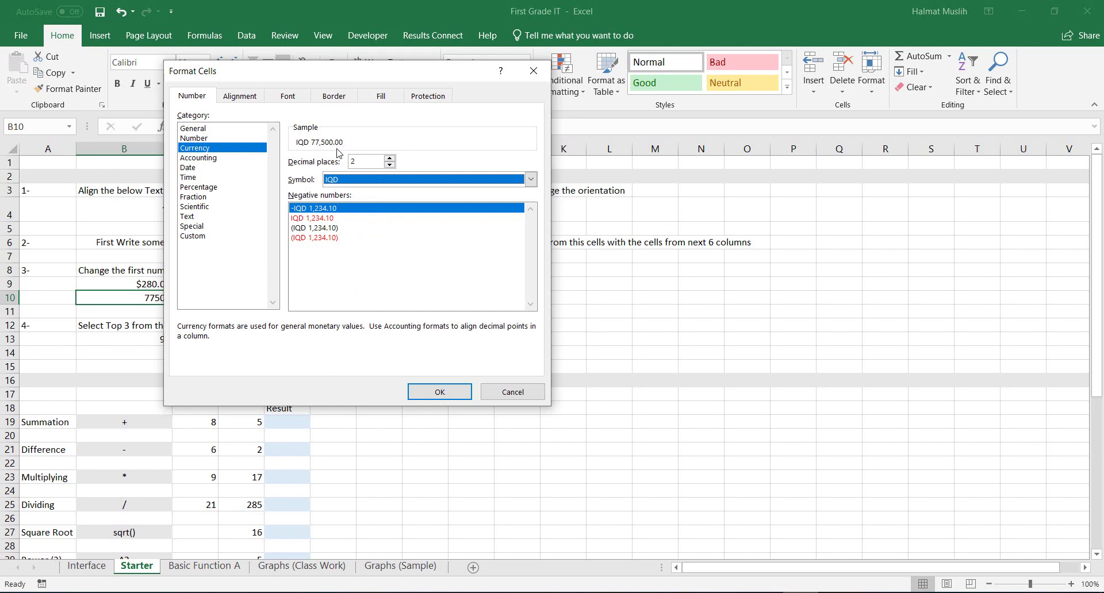
pyautogui.click(390, 167)
pyautogui.click(390, 167)
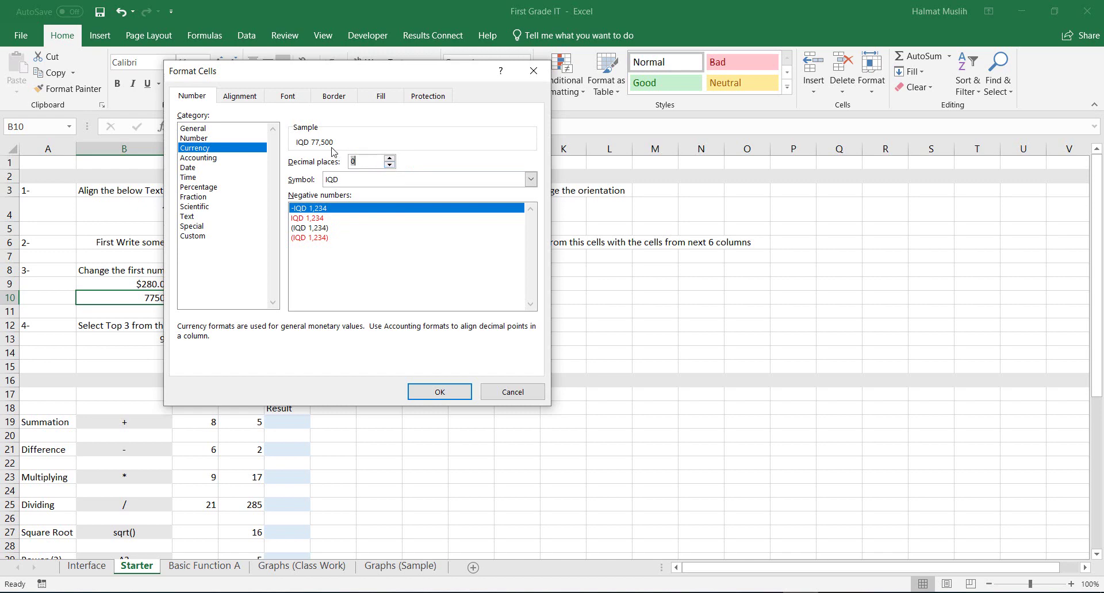
pyautogui.click(441, 392)
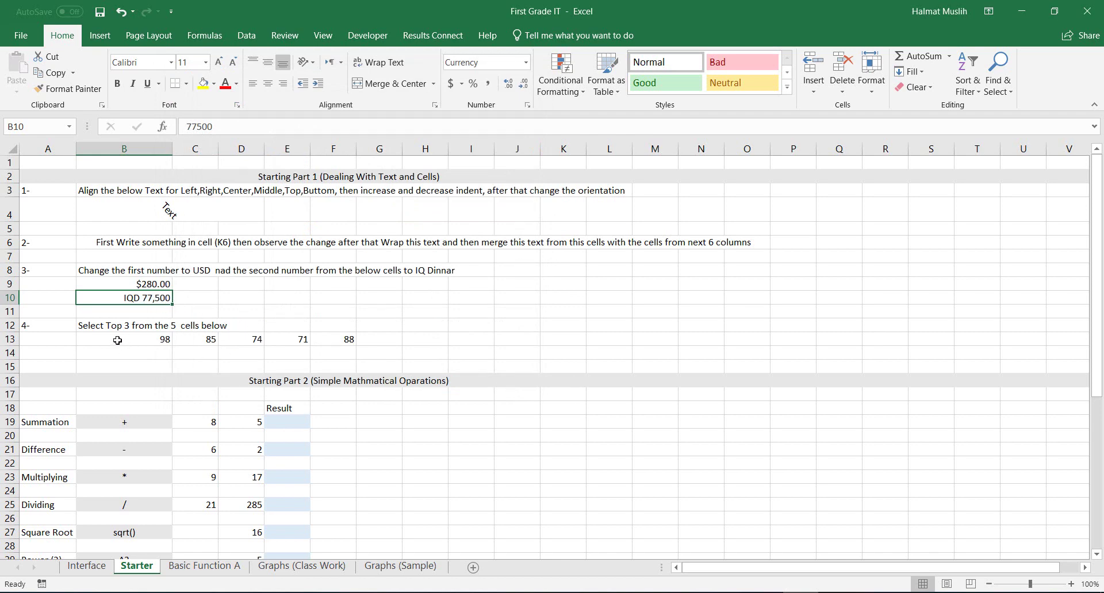
# - Add a Top 3 Items rule to B13:F13 with Yellow Fill with Dark Yellow Text
pyautogui.moveTo(118, 340); pyautogui.dragTo(349, 338)
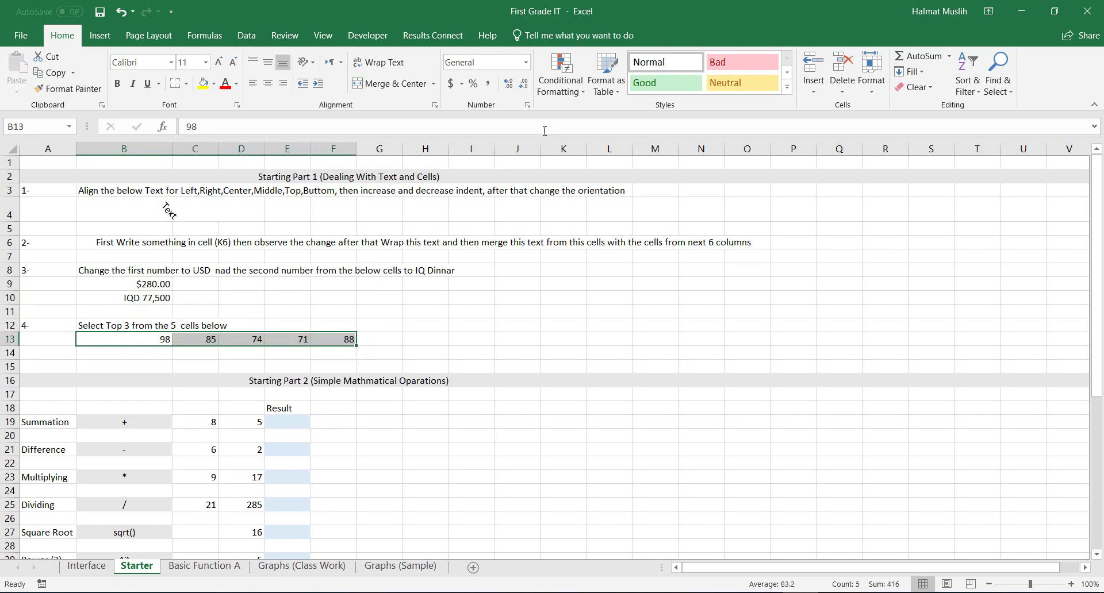
pyautogui.click(579, 93)
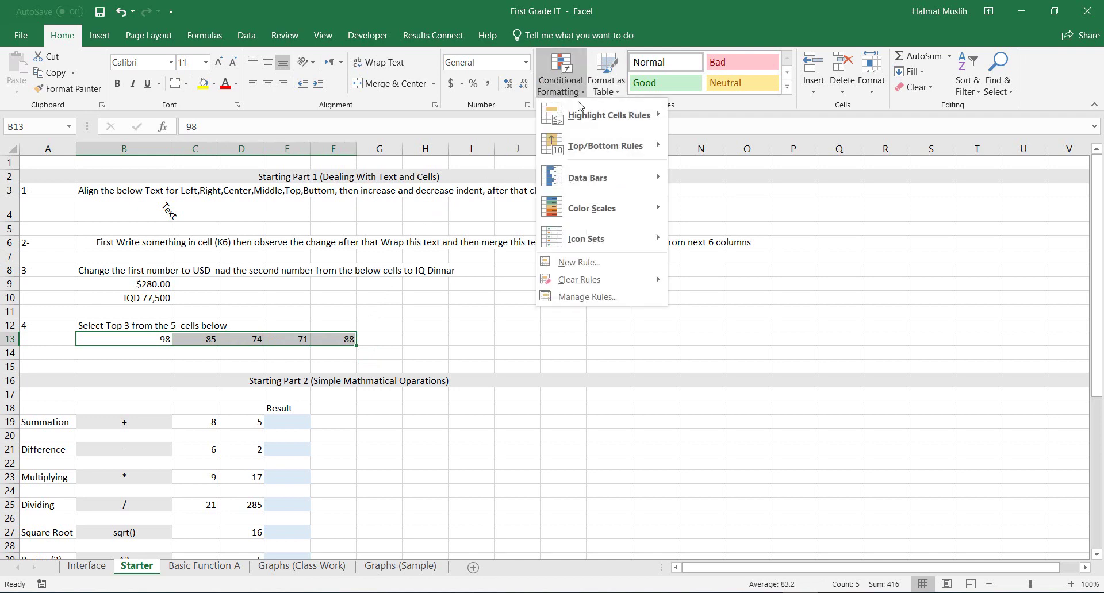
pyautogui.click(594, 149)
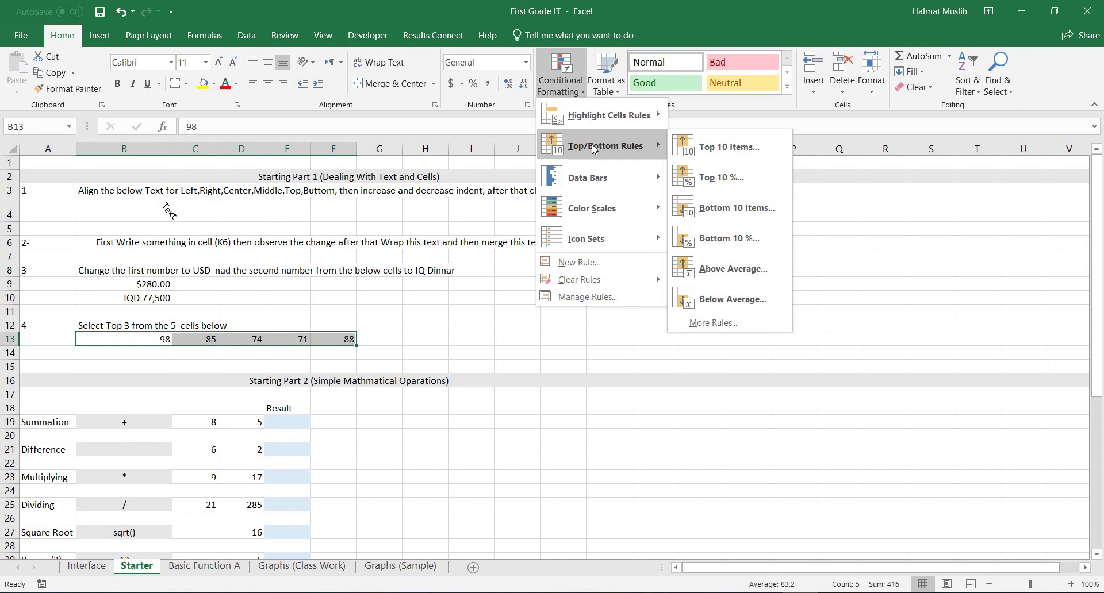
pyautogui.click(733, 147)
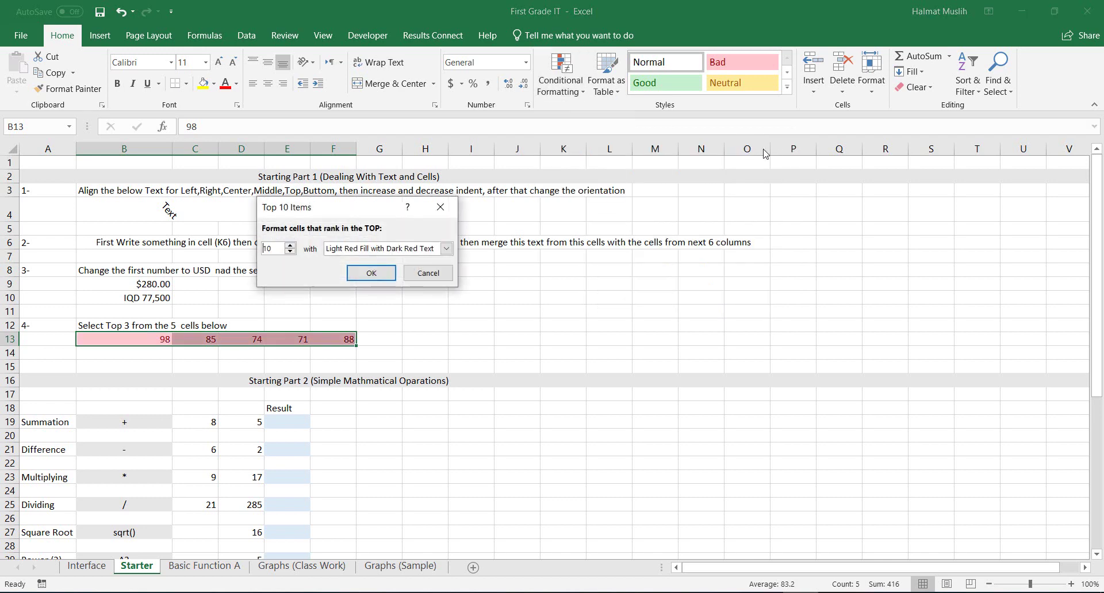
pyautogui.click(291, 252)
pyautogui.click(291, 252)
pyautogui.click(291, 251)
pyautogui.click(291, 252)
pyautogui.click(446, 248)
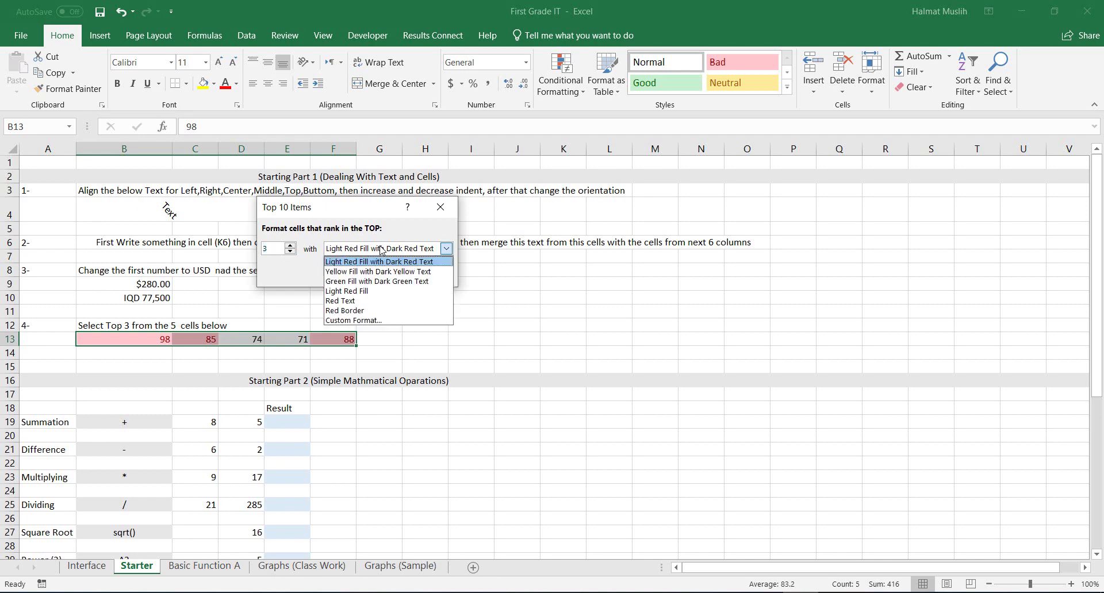
pyautogui.click(357, 271)
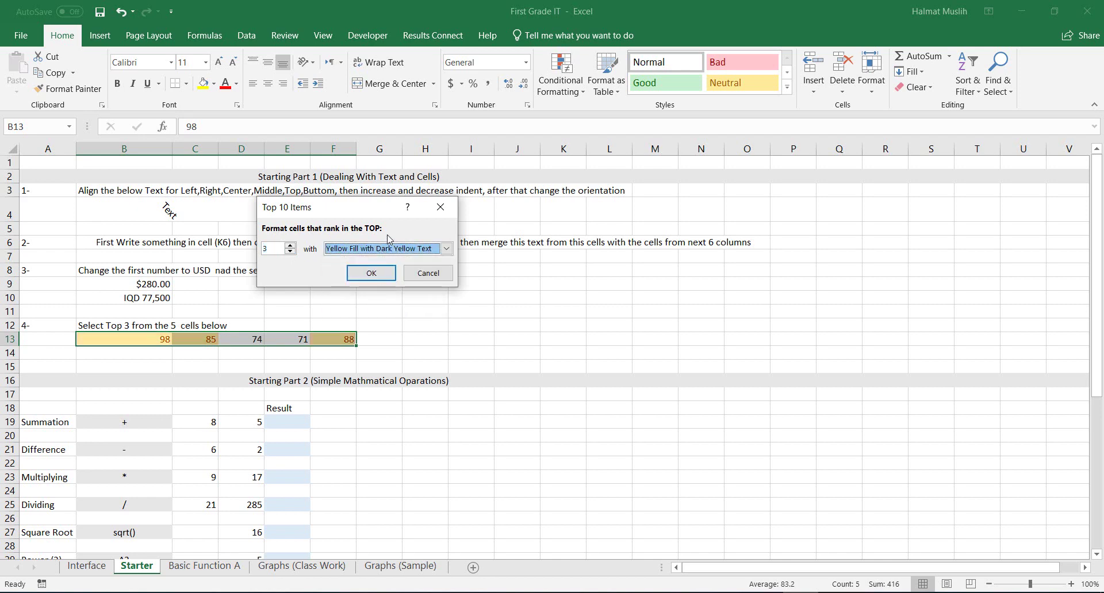
pyautogui.click(371, 272)
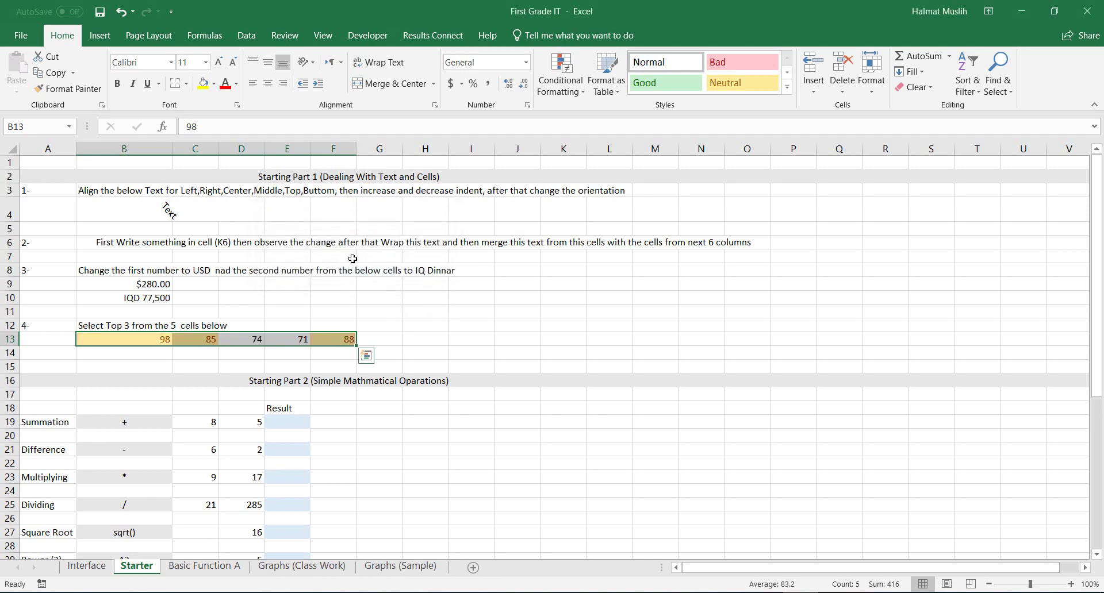
# - Change the value in C13 from 85 to 25
pyautogui.click(208, 352)
pyautogui.click(207, 339)
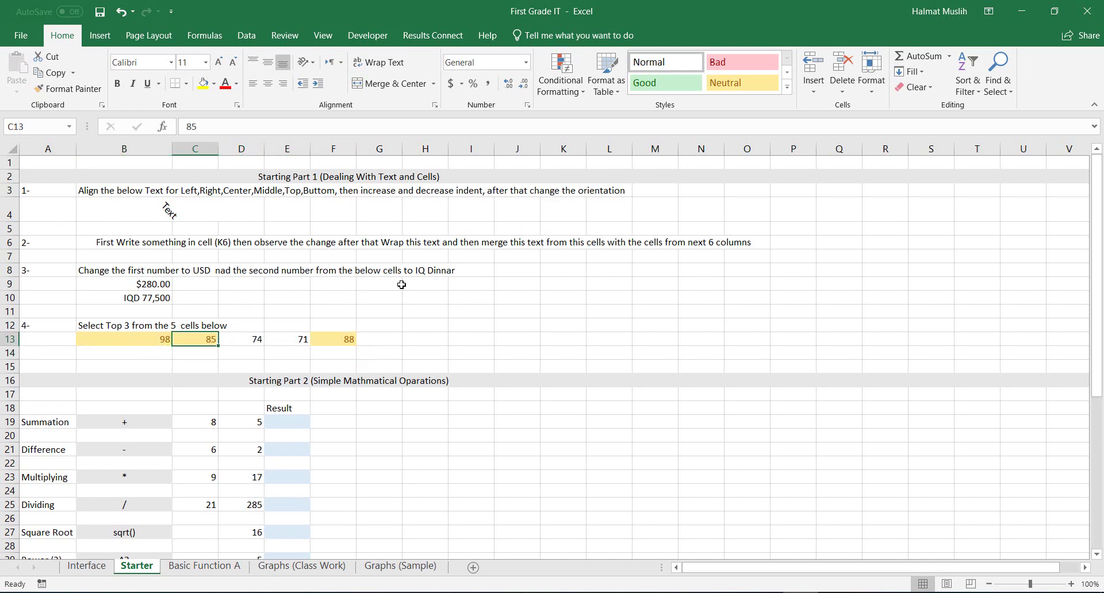
pyautogui.write('25')
pyautogui.press('Return')
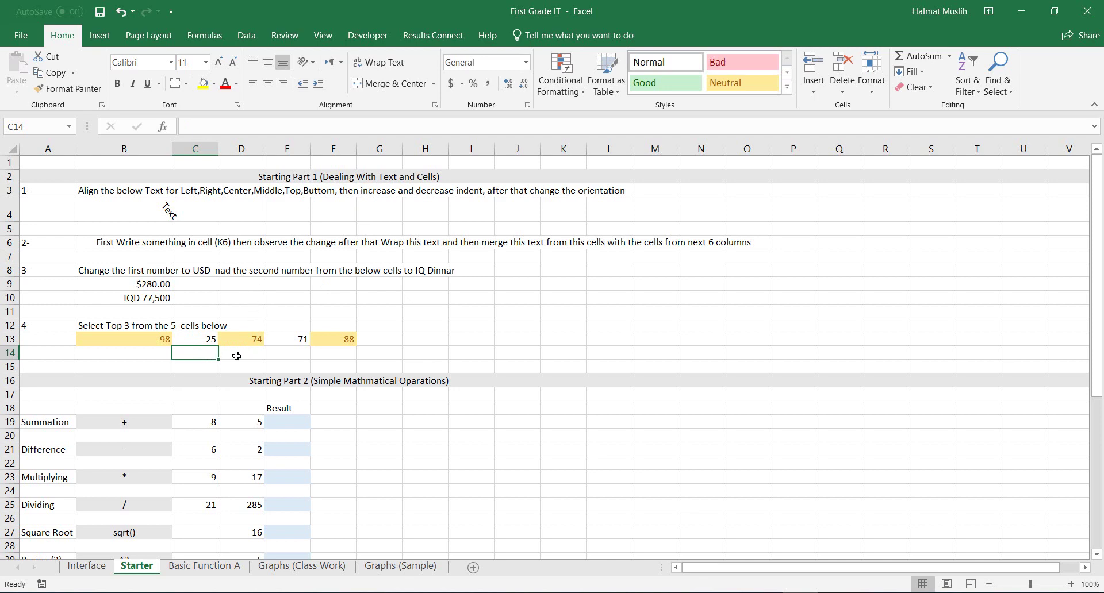
# - Enter =C19+D19 in E19 so the Summation result shows 13
pyautogui.scroll(-1, 290, 448)
pyautogui.scroll(-1, 290, 448)
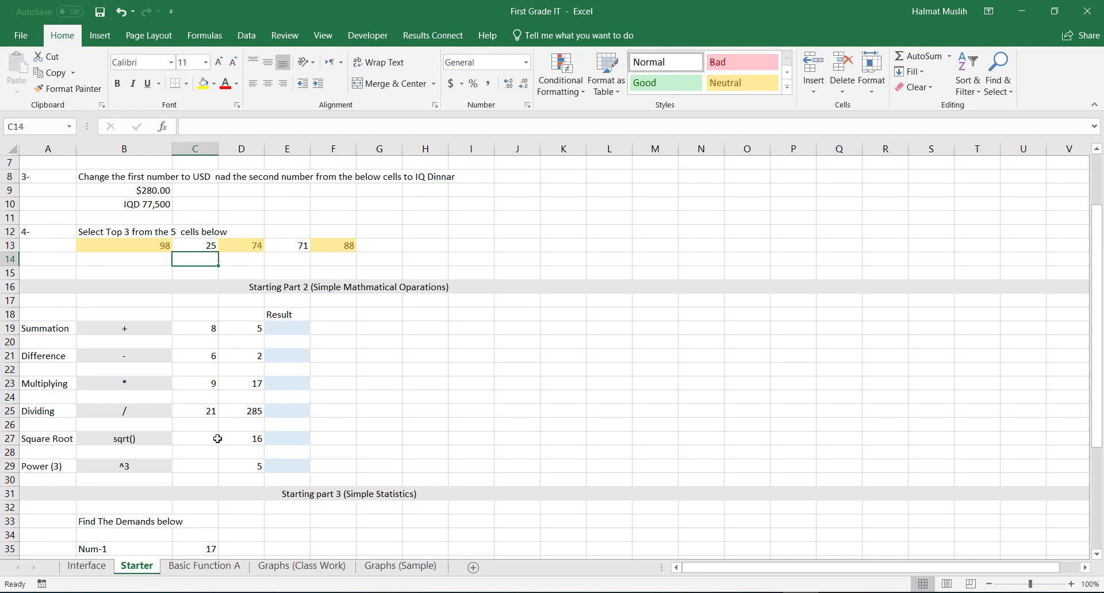
pyautogui.click(286, 327)
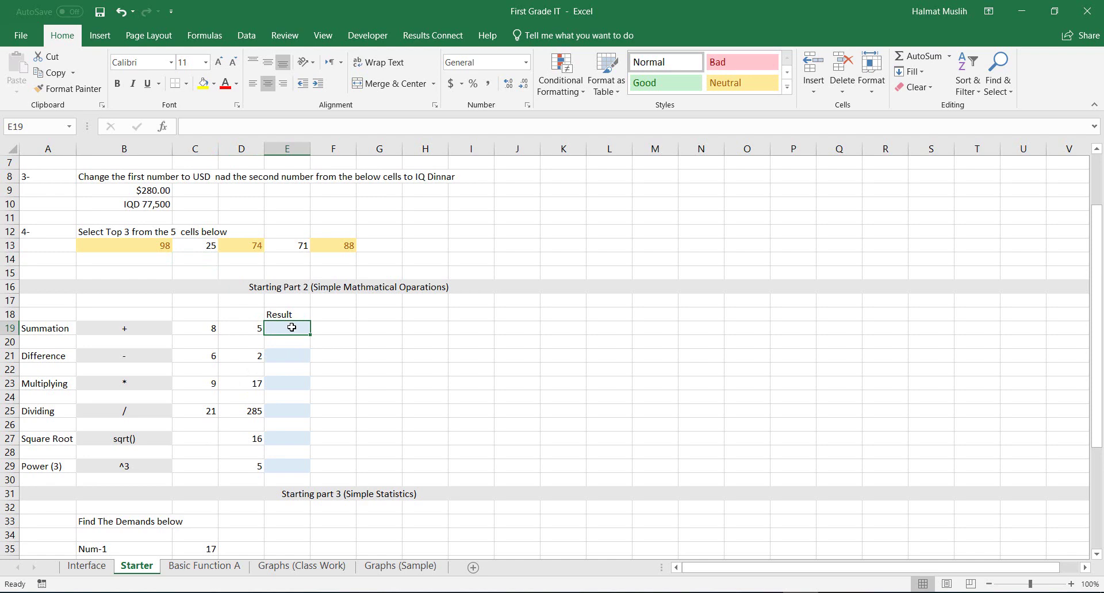
pyautogui.write('=')
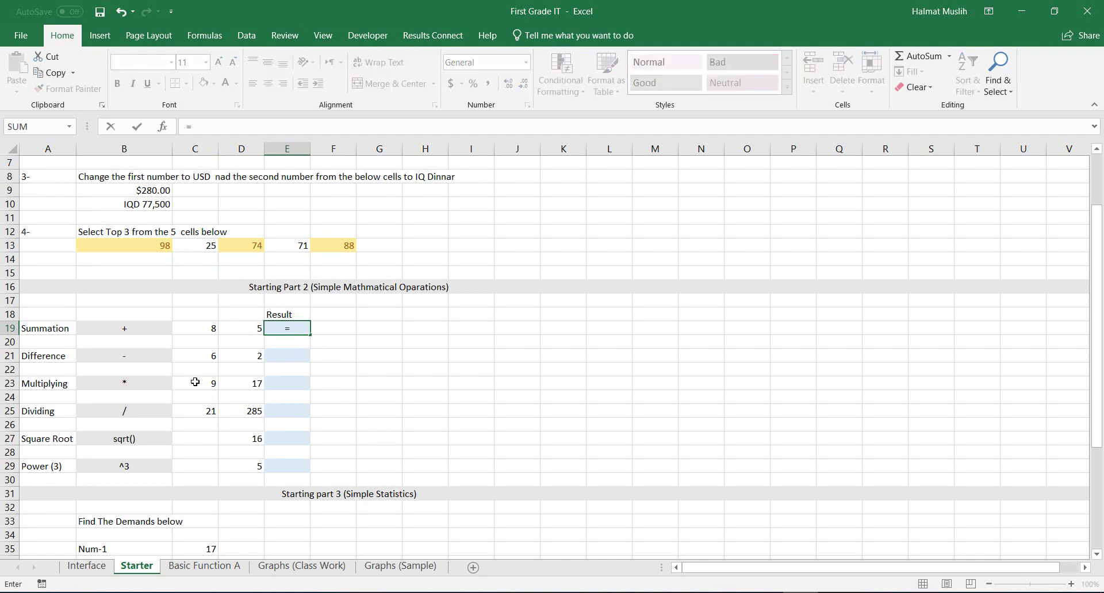
pyautogui.click(197, 326)
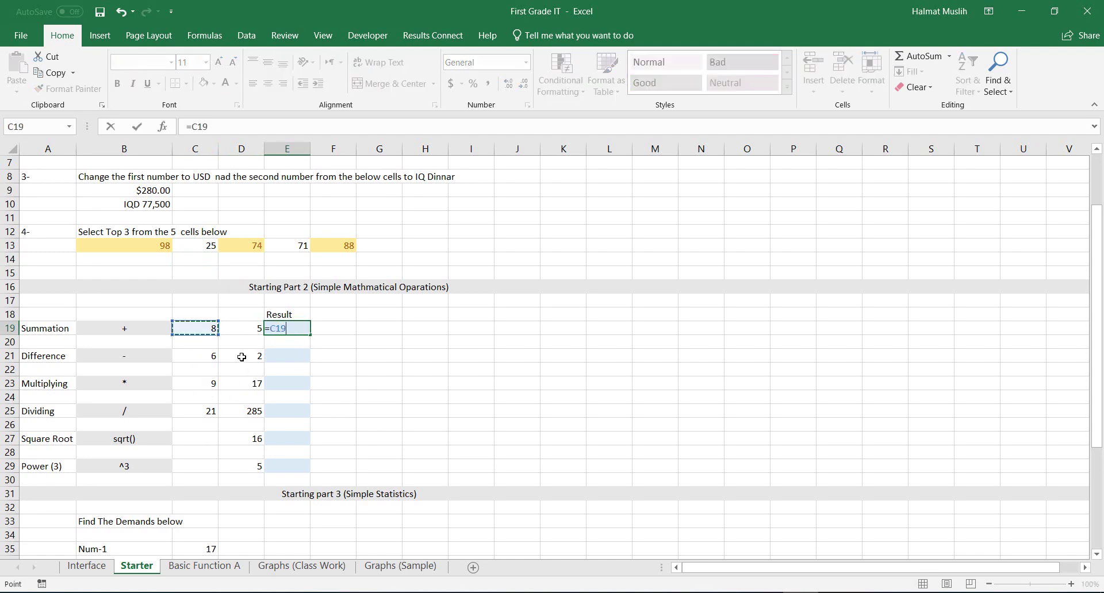
pyautogui.write('+')
pyautogui.click(252, 330)
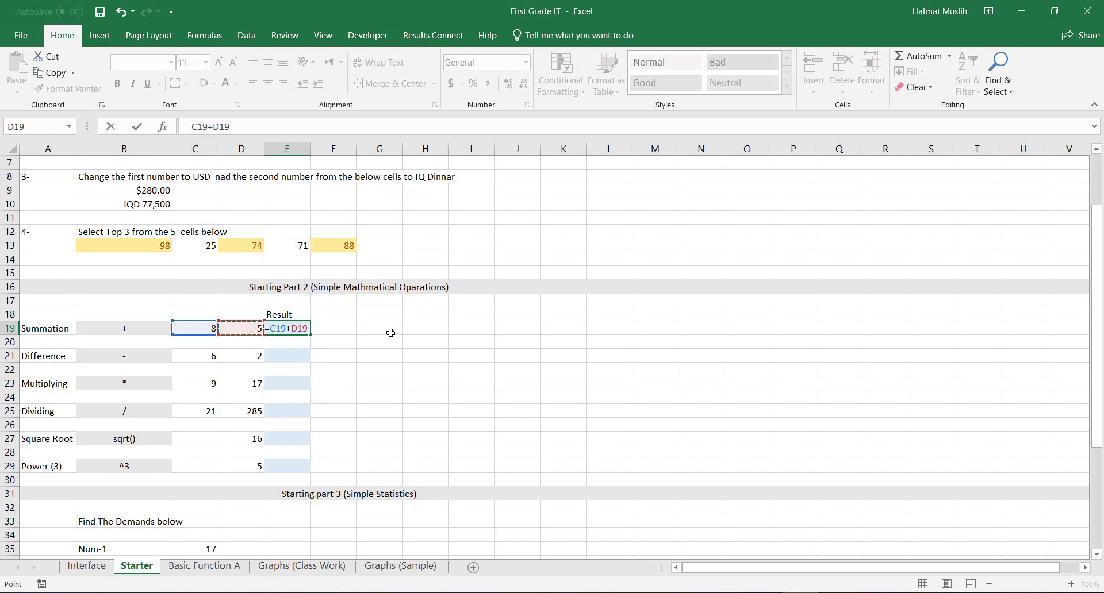
pyautogui.write('+5')
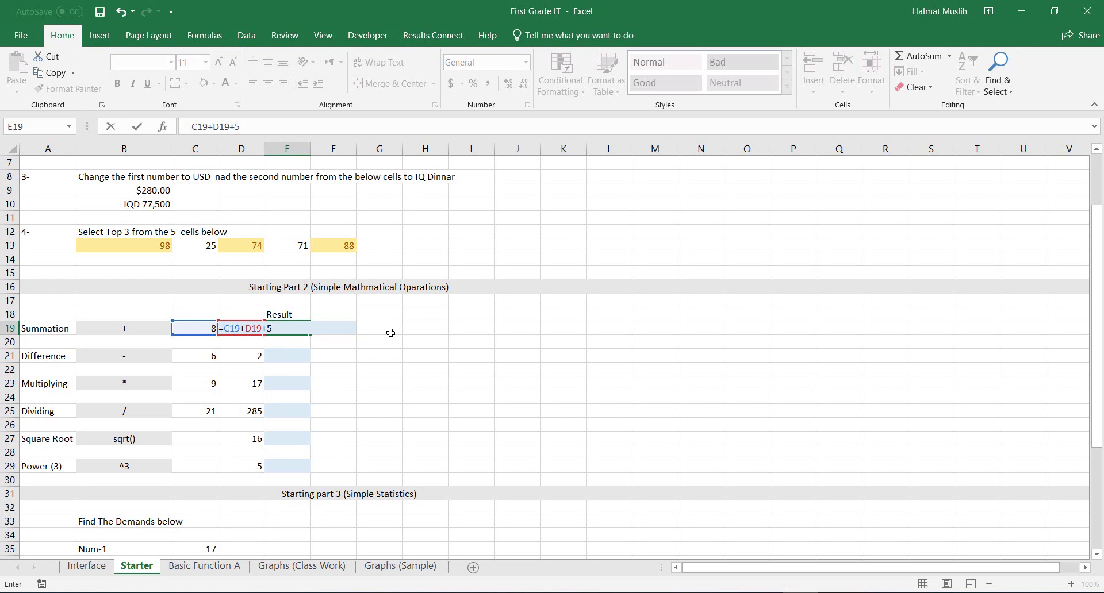
pyautogui.press('BackSpace')
pyautogui.press('Return')
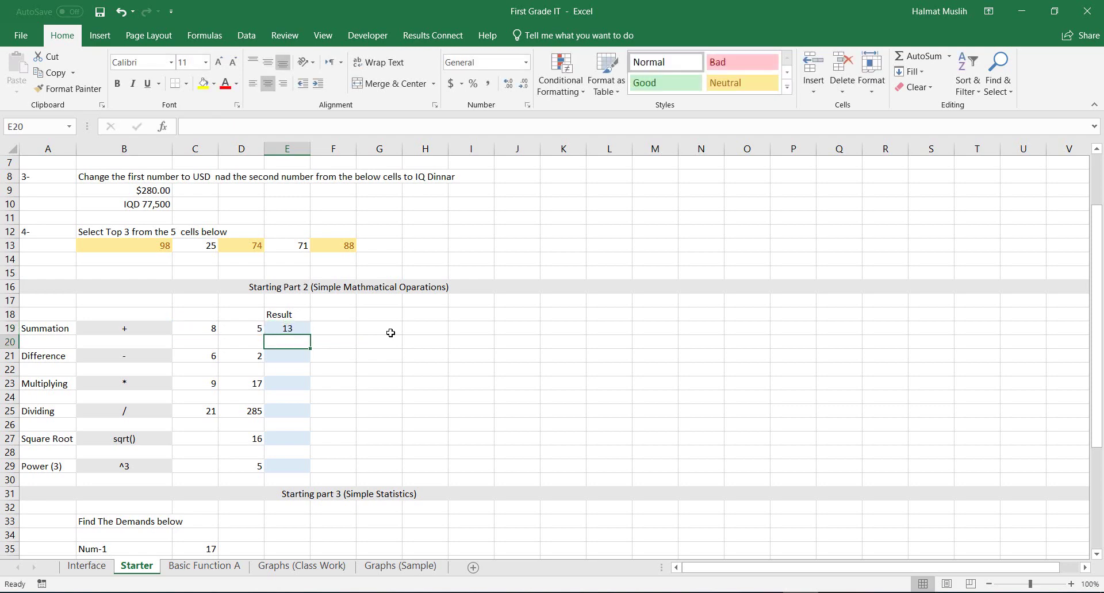
# - Enter =C21-D21 in E21 so the Difference result shows 4
pyautogui.click(292, 357)
pyautogui.write('=')
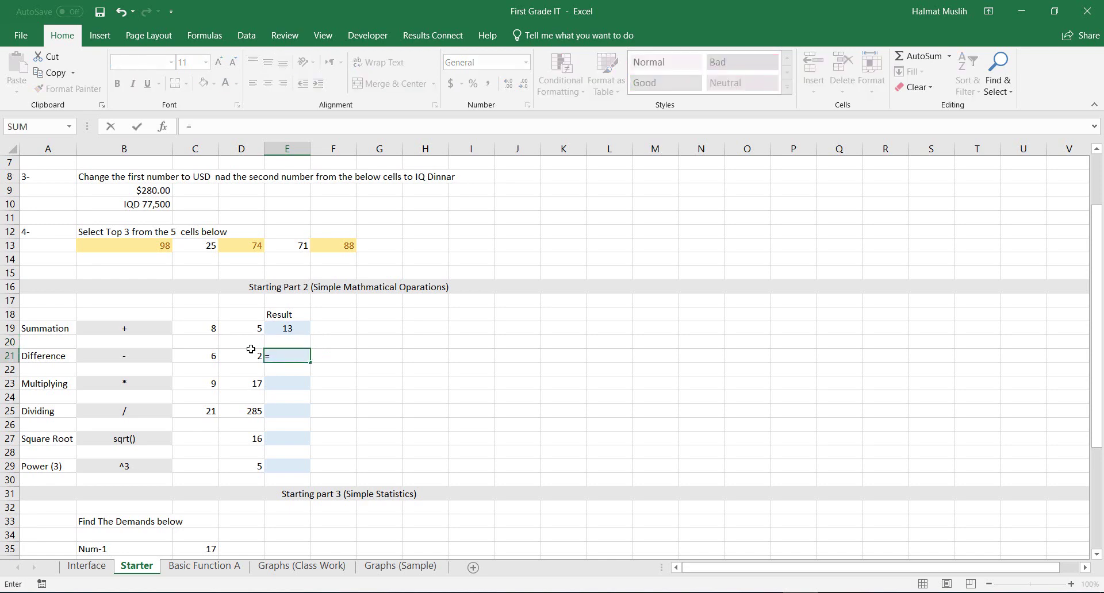
pyautogui.click(213, 356)
pyautogui.write('-')
pyautogui.click(253, 356)
pyautogui.press('Return')
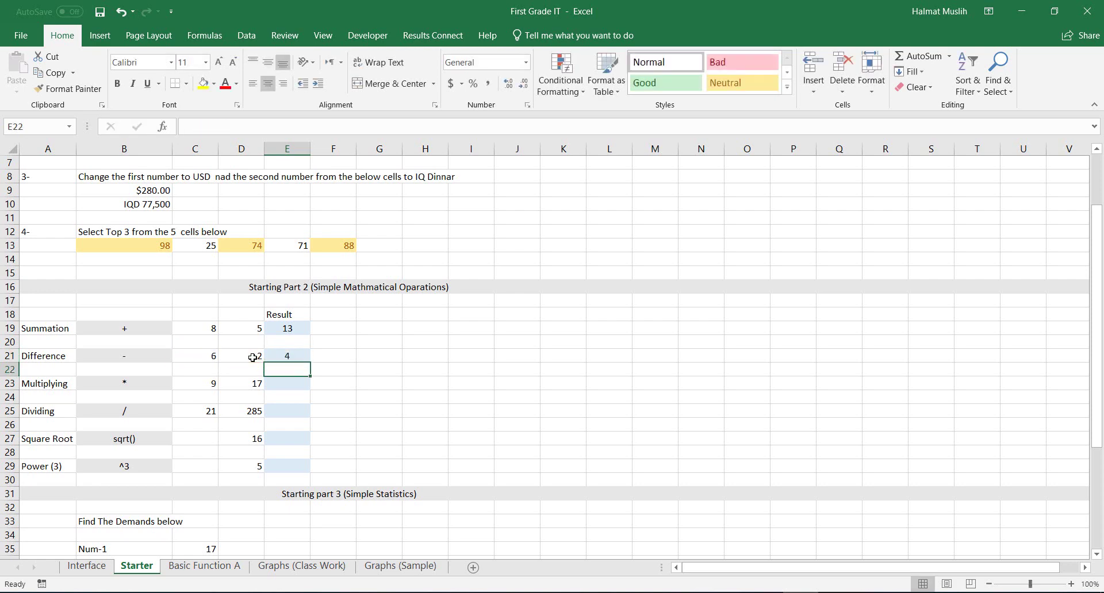
# - Enter =C23*D23 in E23 so the Multiplying result shows 153
pyautogui.click(276, 384)
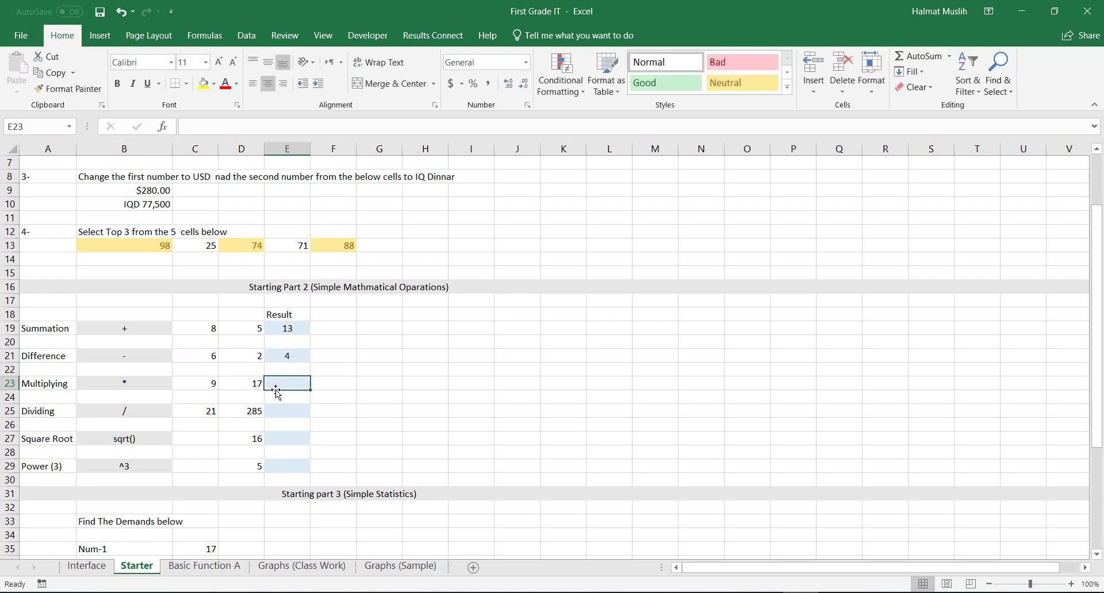
pyautogui.write('=')
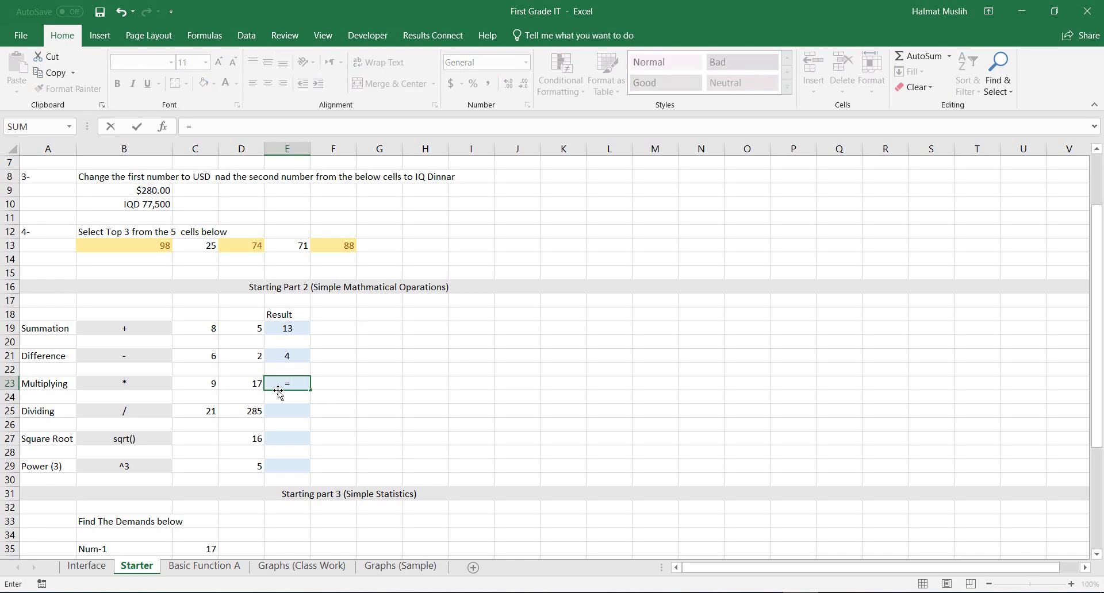
pyautogui.click(212, 384)
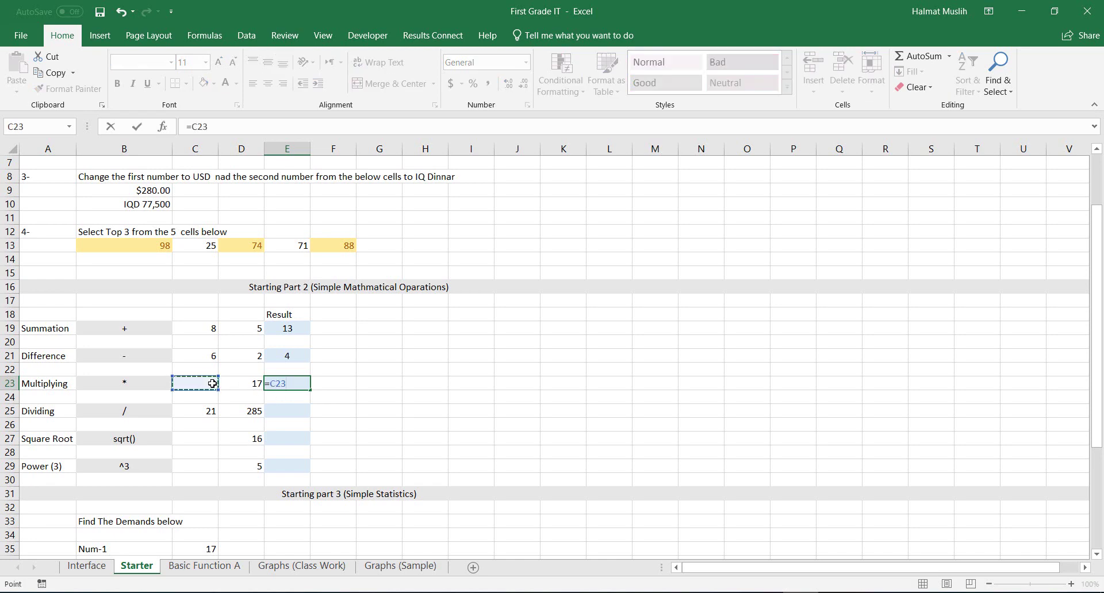
pyautogui.write('*')
pyautogui.click(245, 380)
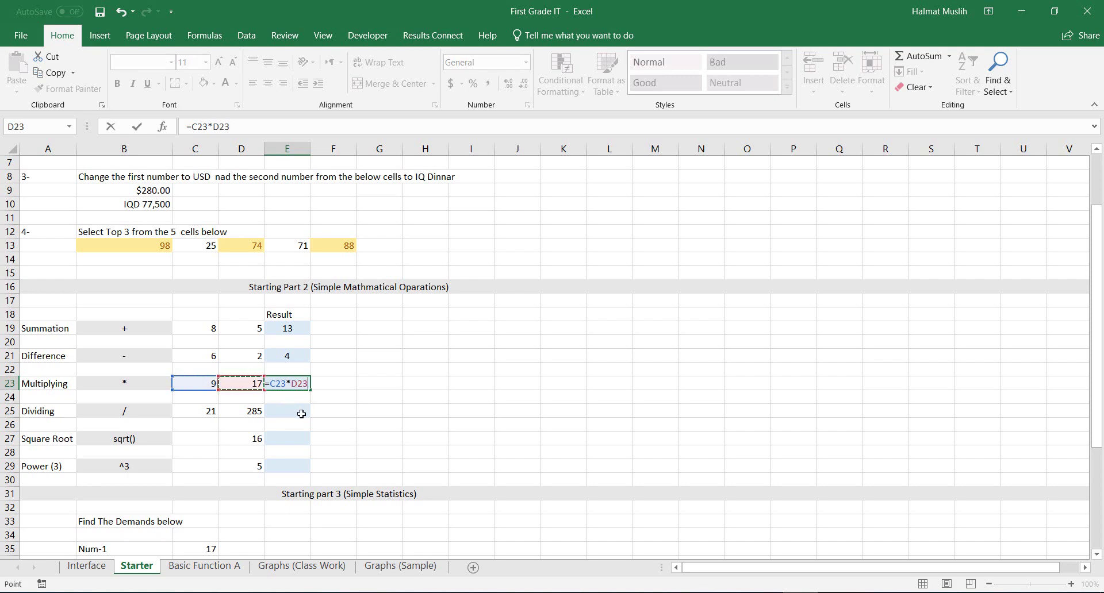
pyautogui.press('Return')
# - Enter =C25/D25 in E25 so the Dividing result shows 0.073684
pyautogui.click(283, 412)
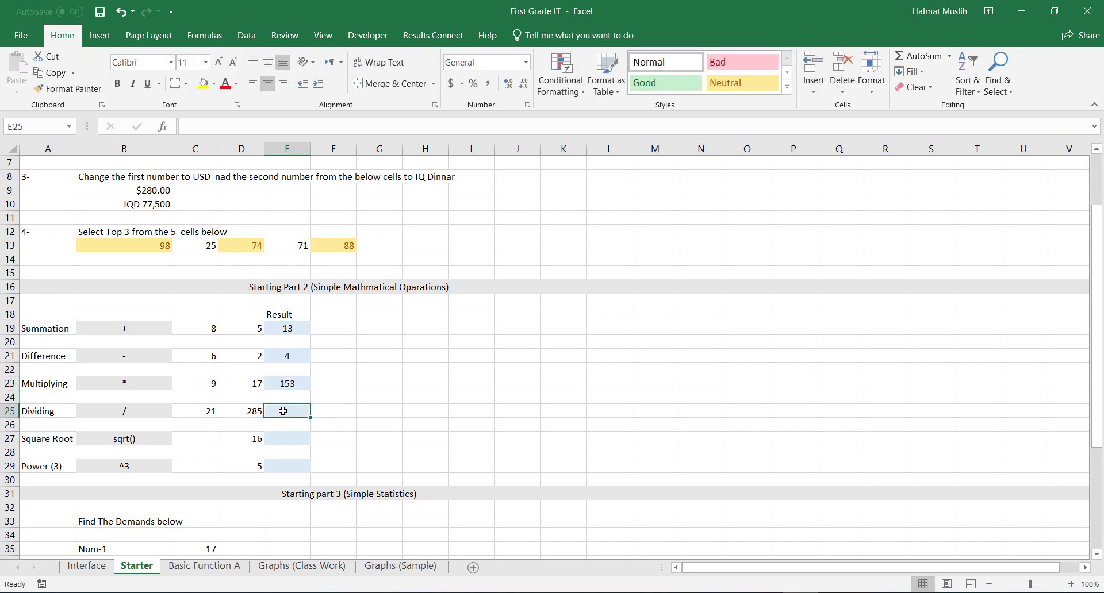
pyautogui.write('=')
pyautogui.click(203, 408)
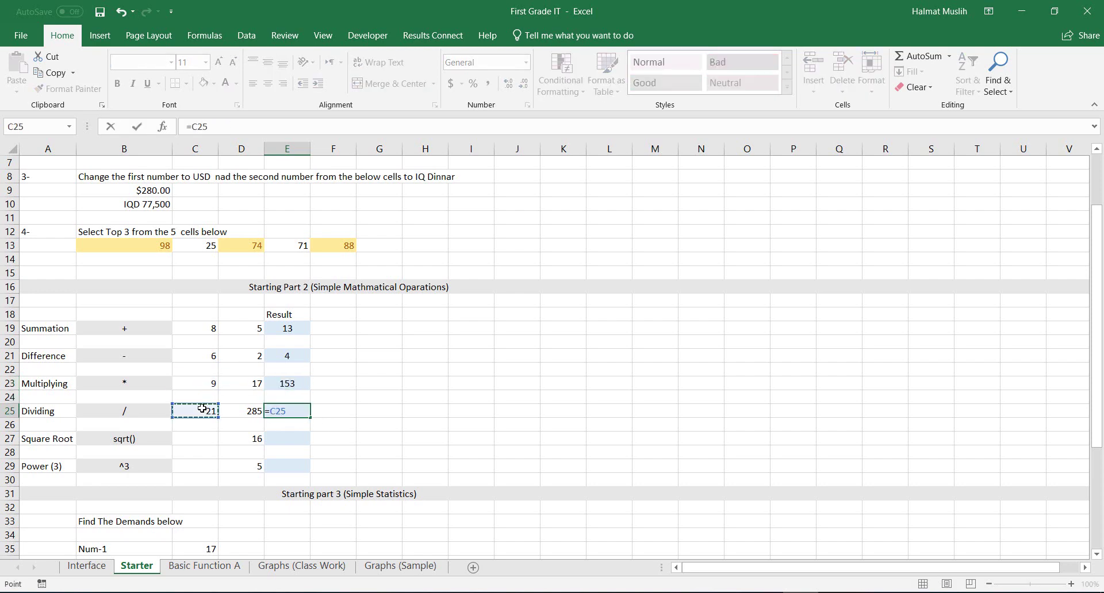
pyautogui.write('/')
pyautogui.click(244, 413)
pyautogui.press('Return')
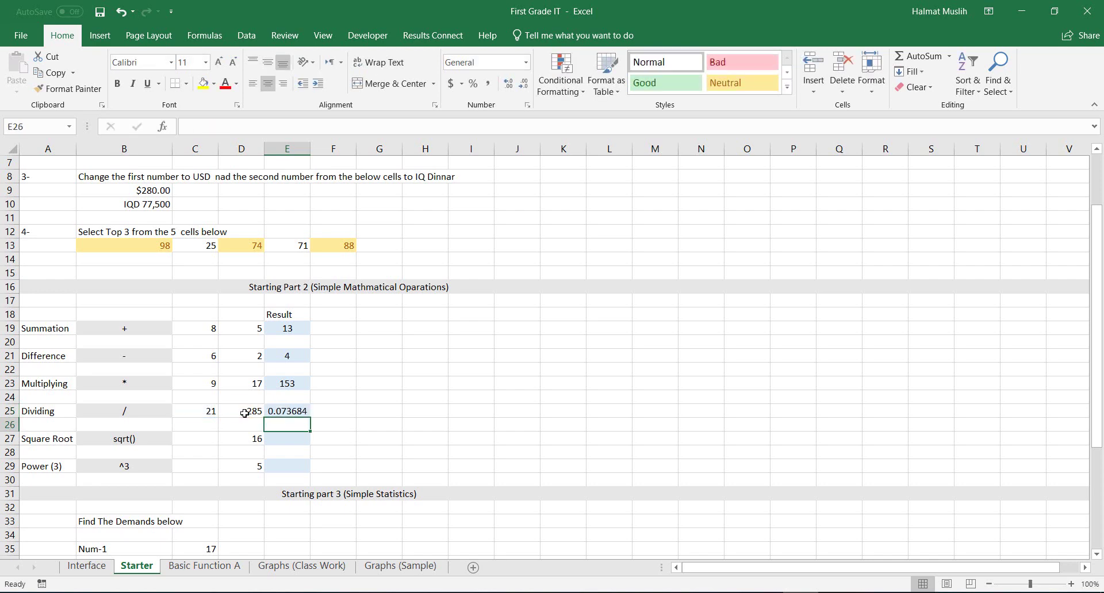
# - Enter =SQRT(D27) in E27 so the Square Root result shows 4
pyautogui.click(280, 437)
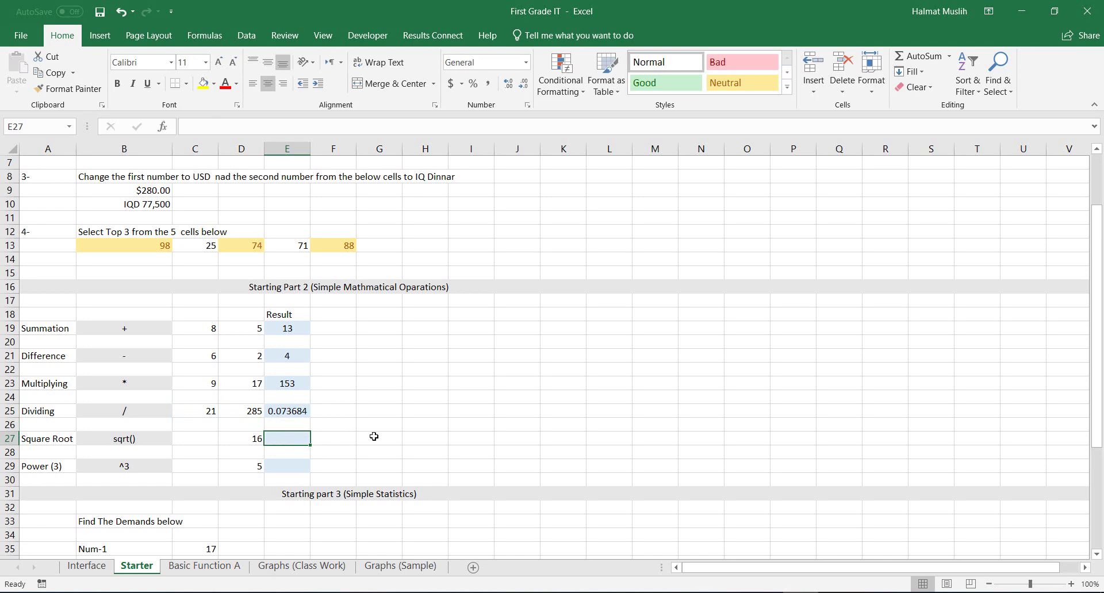
pyautogui.write('=sq')
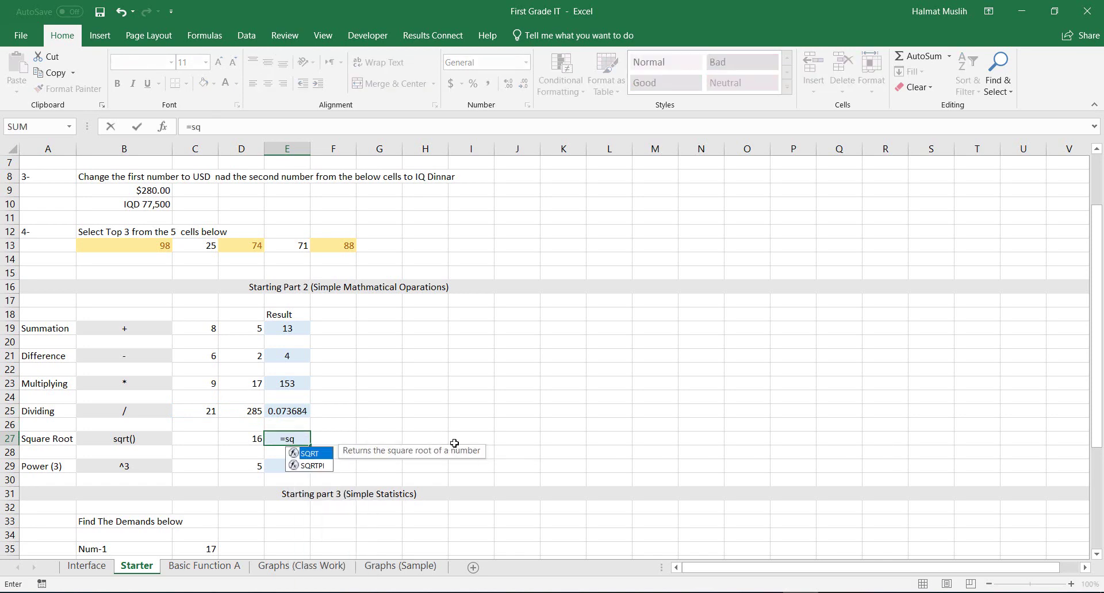
pyautogui.write('rt(')
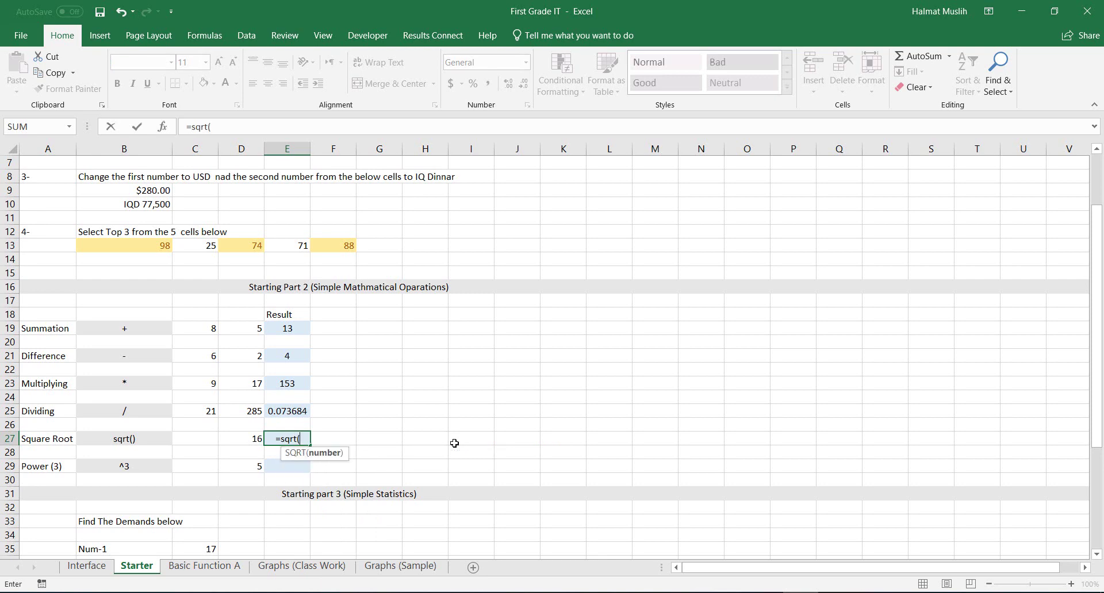
pyautogui.click(240, 438)
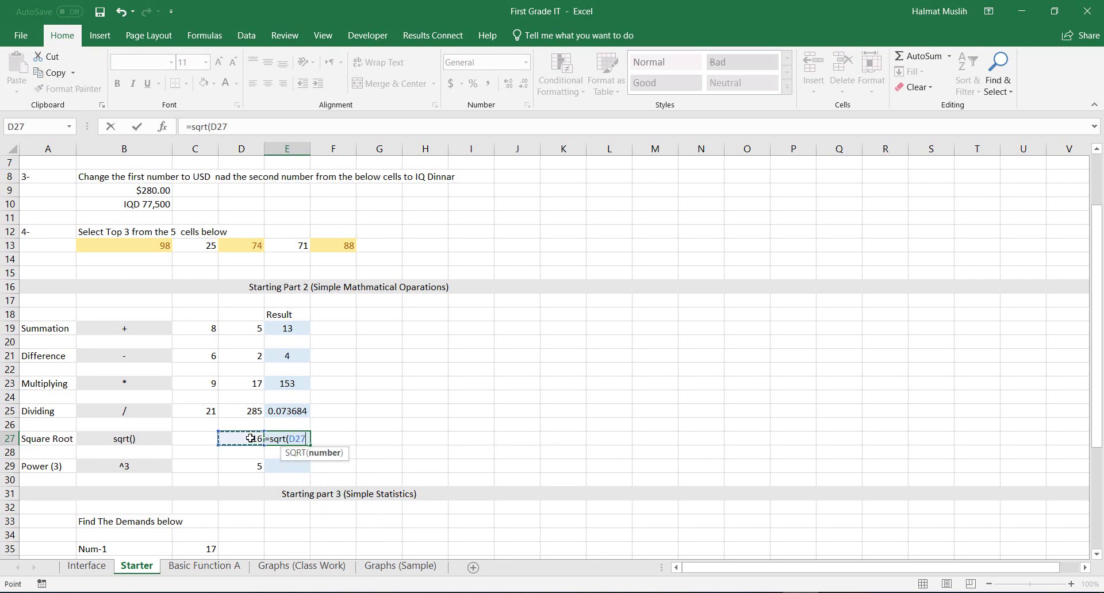
pyautogui.write(')')
pyautogui.press('Return')
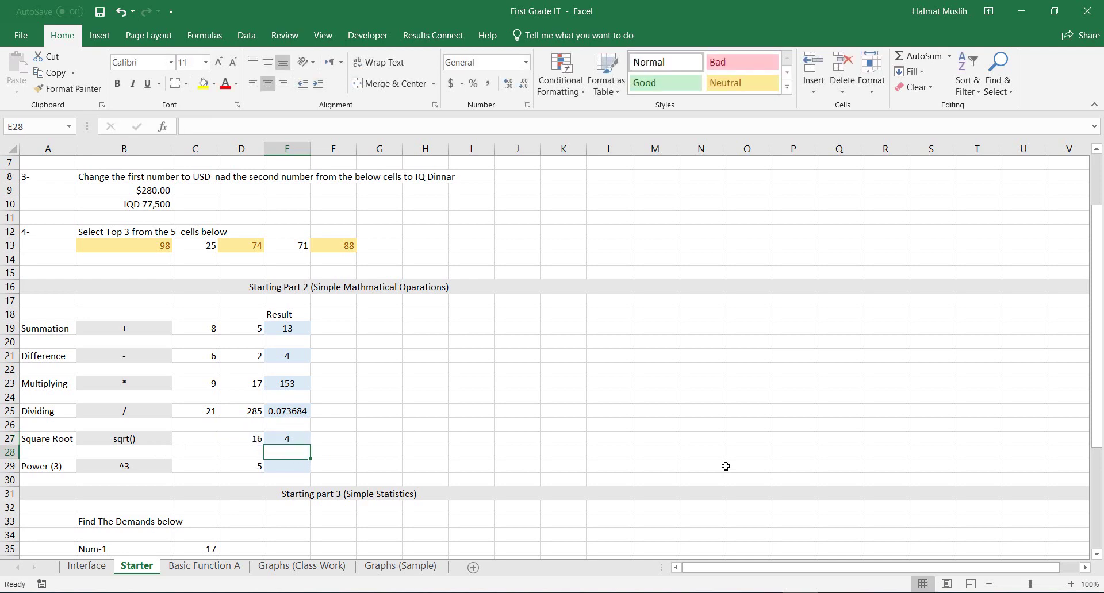
# - Enter =D29^3 in E29 so the Power (3) result shows 125
pyautogui.click(292, 464)
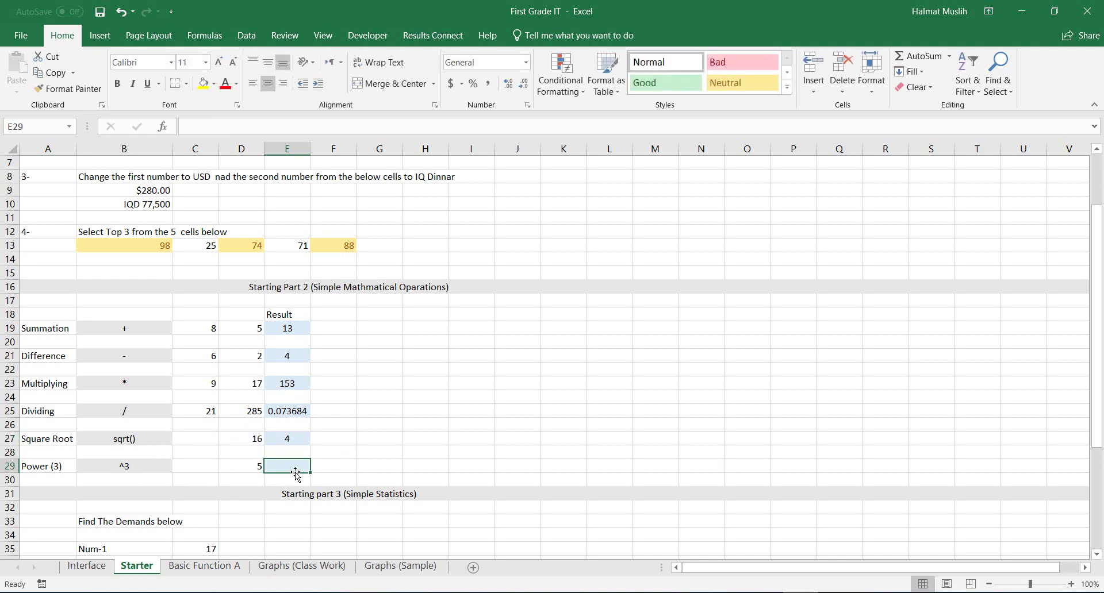
pyautogui.write('=')
pyautogui.click(241, 465)
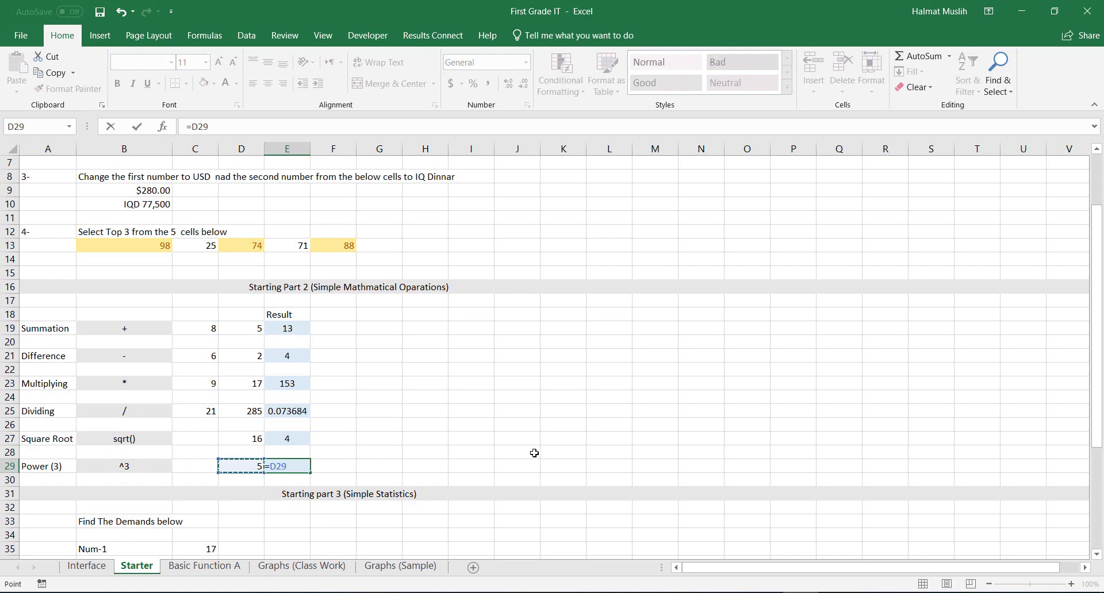
pyautogui.write('^3')
pyautogui.press('Return')
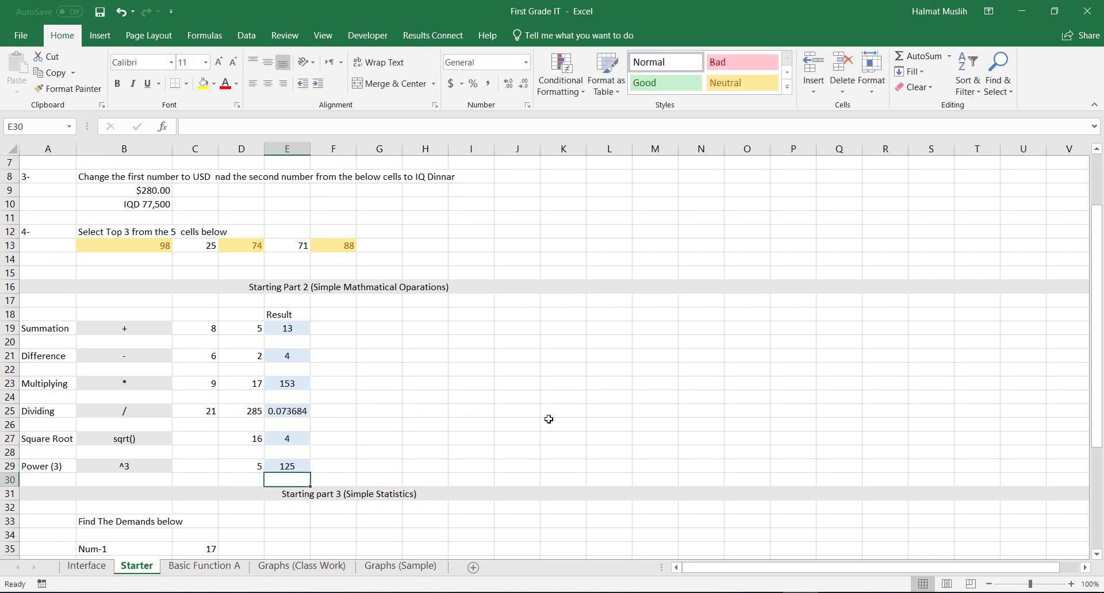
# - Enter =MAX(C35:C39) in C41 so the Max shows 41
pyautogui.scroll(-6, 664, 427)
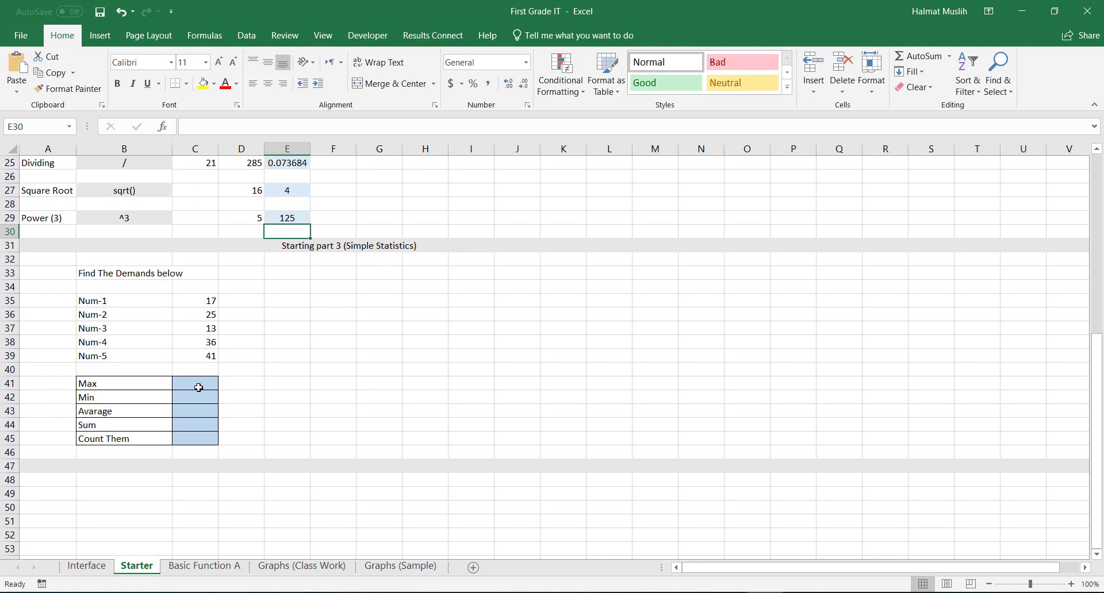
pyautogui.click(198, 387)
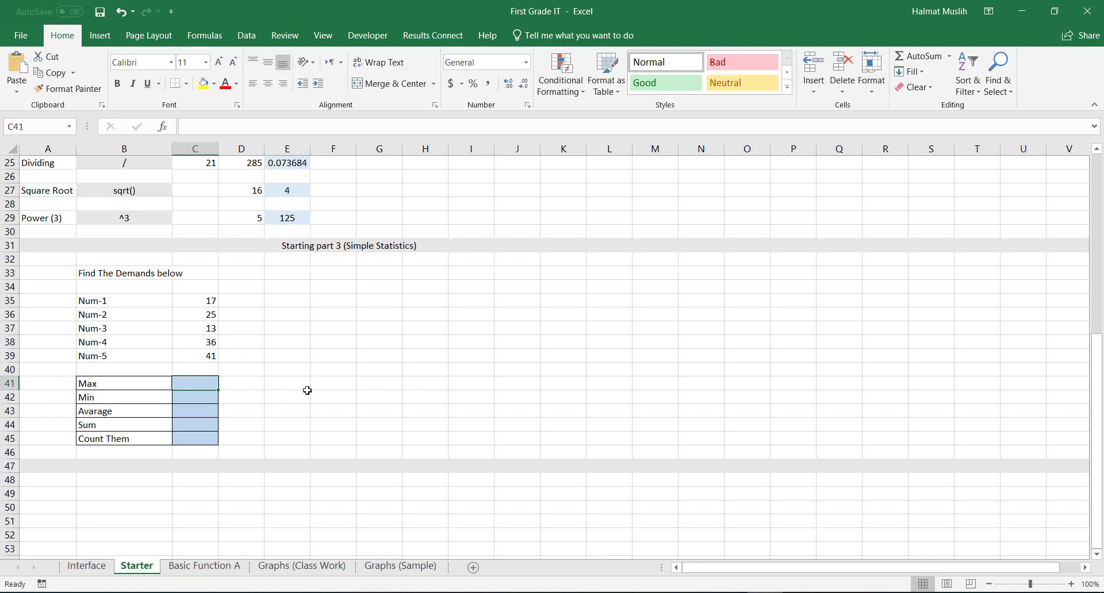
pyautogui.write('=max')
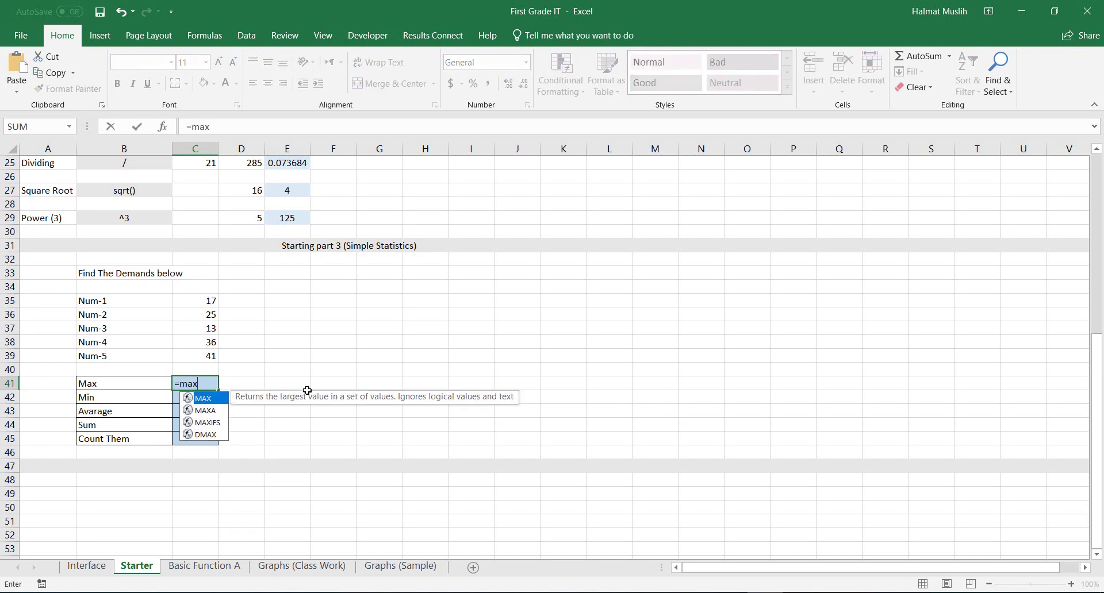
pyautogui.write('(')
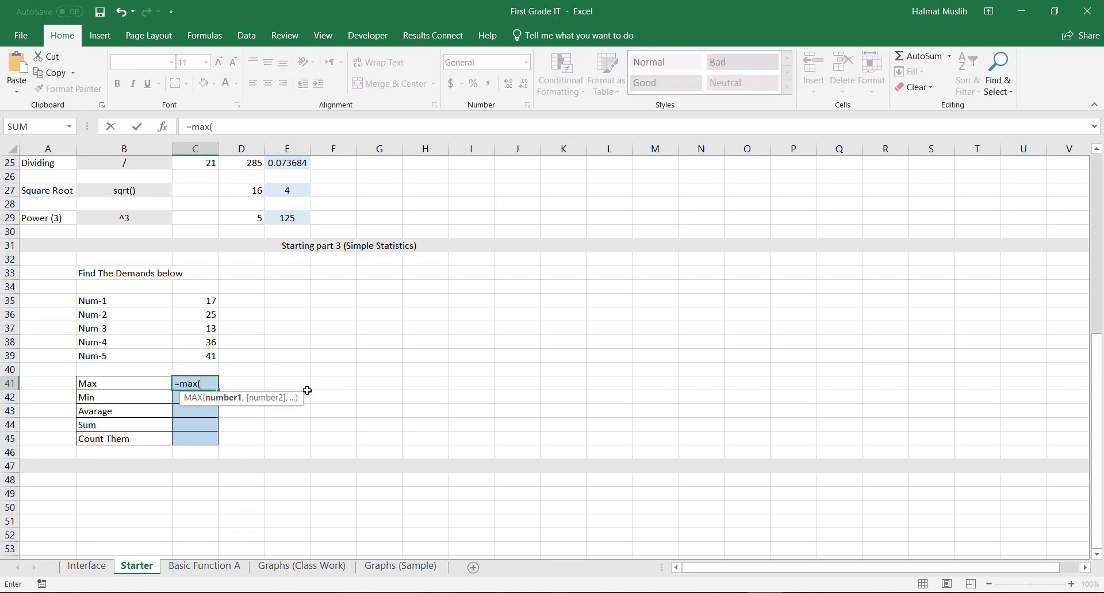
pyautogui.moveTo(205, 304); pyautogui.dragTo(202, 356)
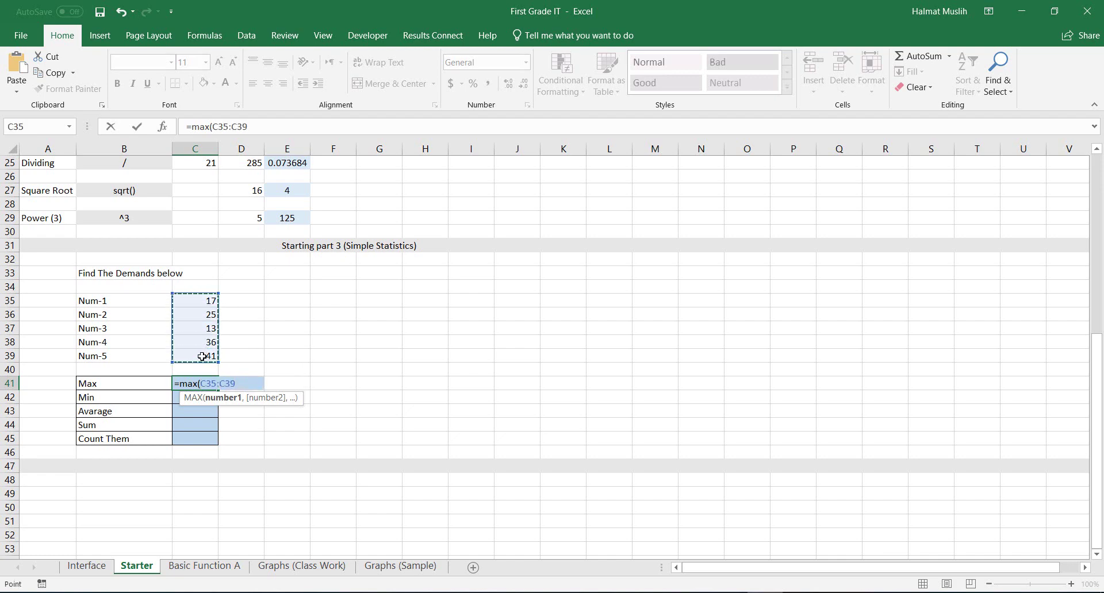
pyautogui.write(')')
pyautogui.press('Return')
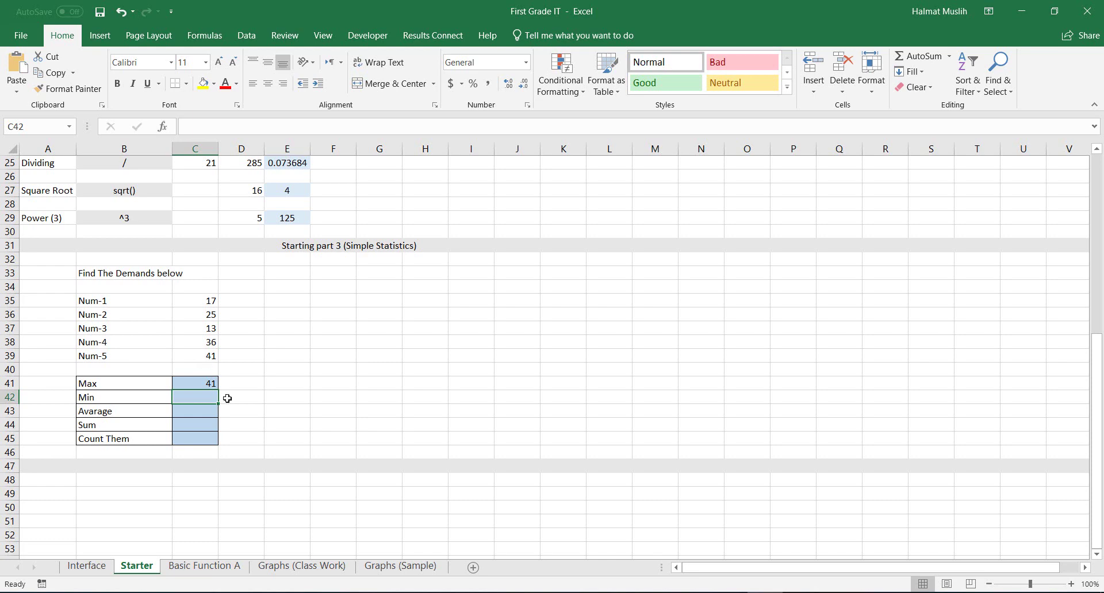
# - Enter =MIN(C35:C39) and =AVERAGE(C35:C39) in C42 and C43, giving 13 and 26.4
pyautogui.write('=m')
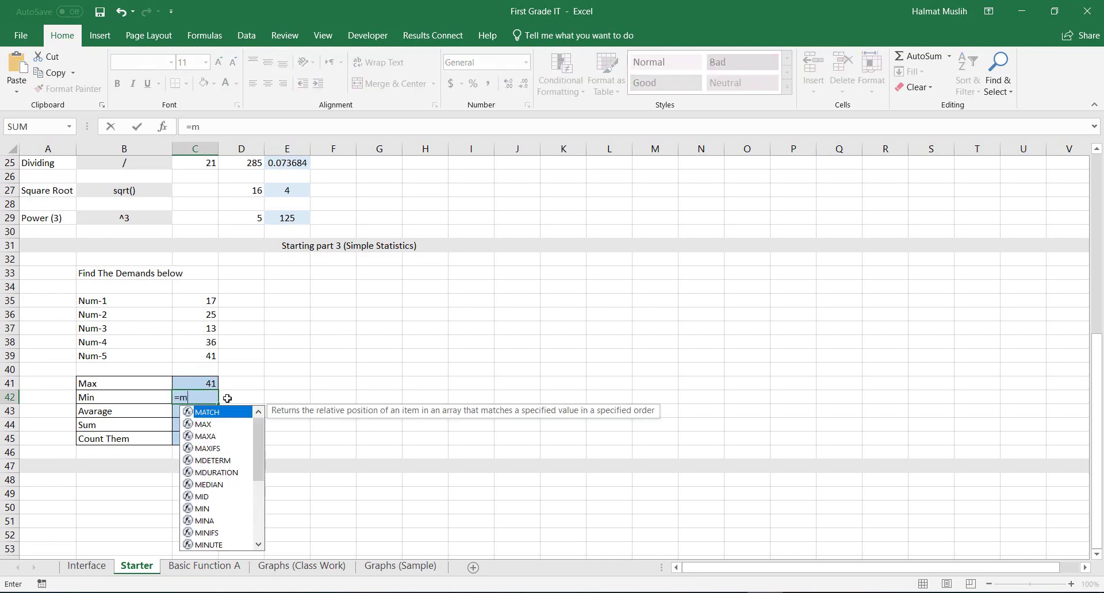
pyautogui.write('in(')
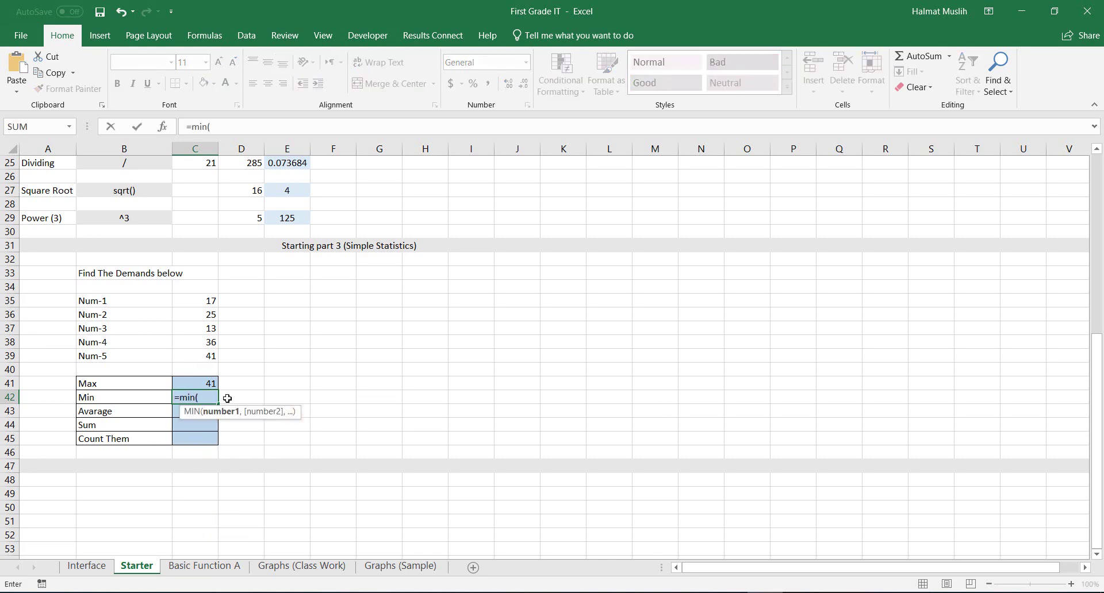
pyautogui.moveTo(203, 300); pyautogui.dragTo(205, 354)
pyautogui.write(')')
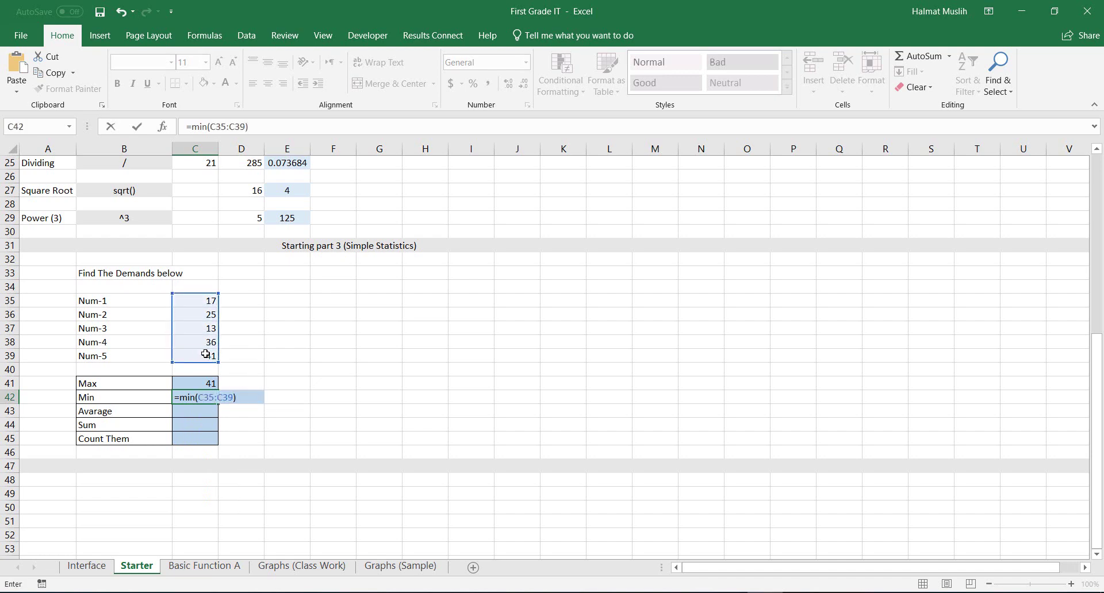
pyautogui.press('Return')
pyautogui.write('=average(')
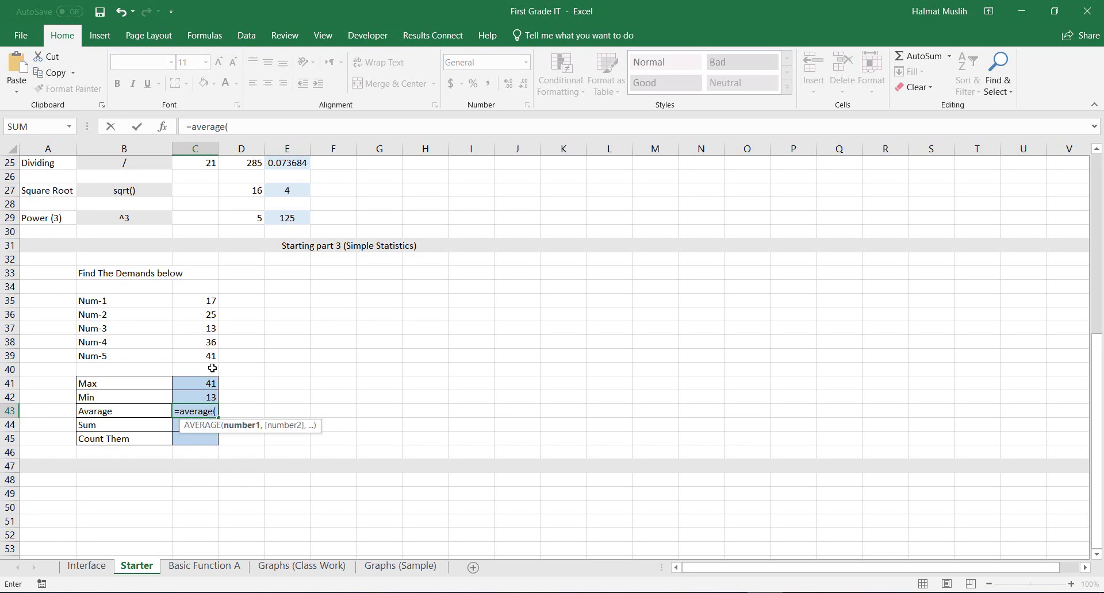
pyautogui.click(189, 307)
pyautogui.moveTo(189, 307); pyautogui.dragTo(196, 353)
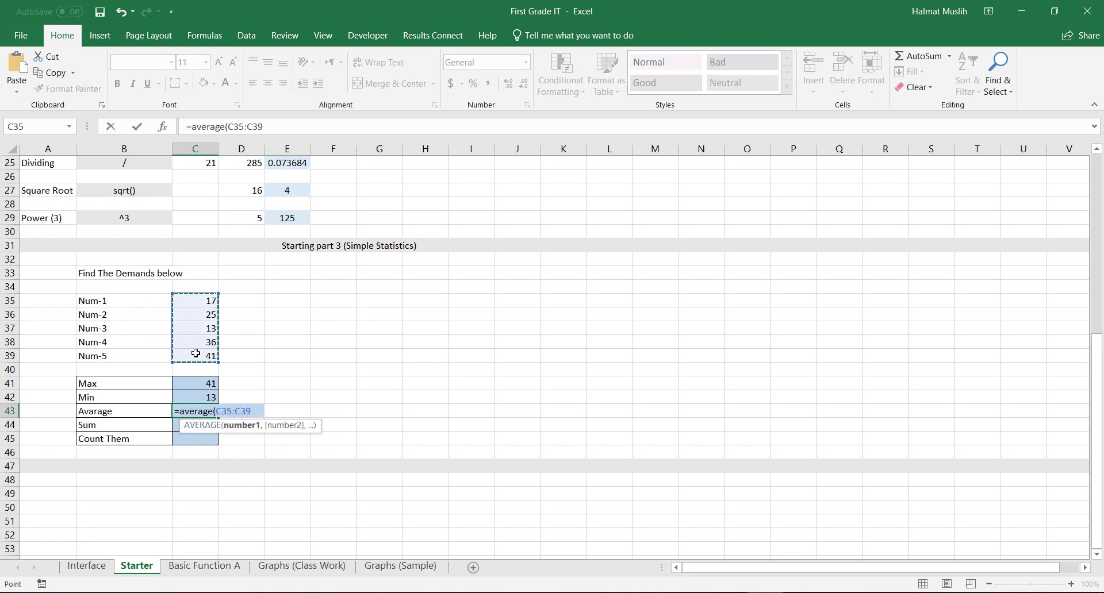
pyautogui.write(')')
pyautogui.press('Return')
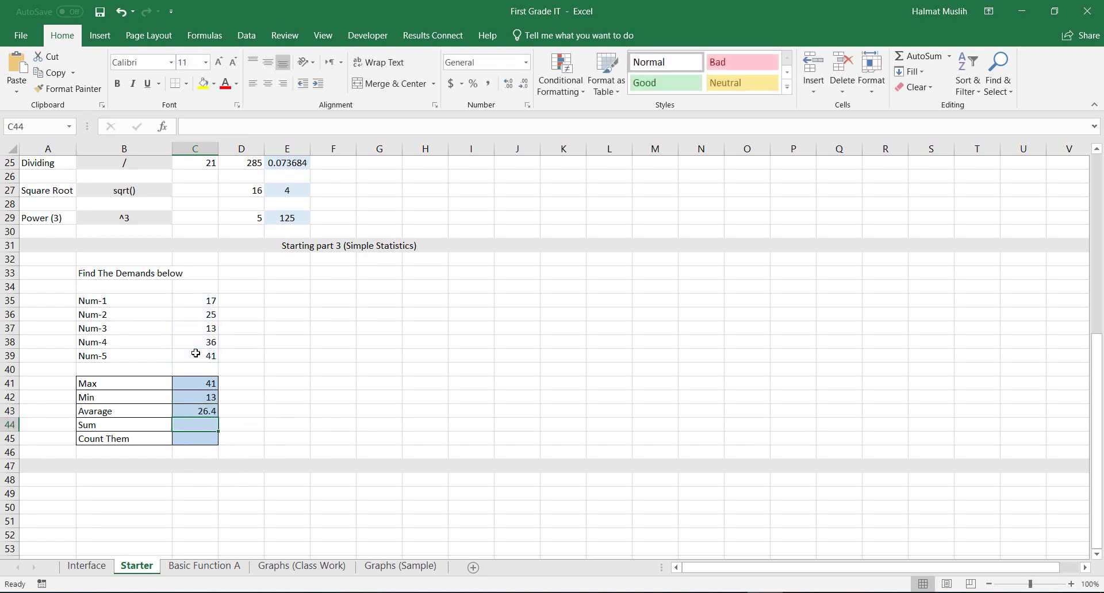
# - Enter =SUM(C35:C39) in C44 giving 132, and start =COUNT( in C45
pyautogui.write('=')
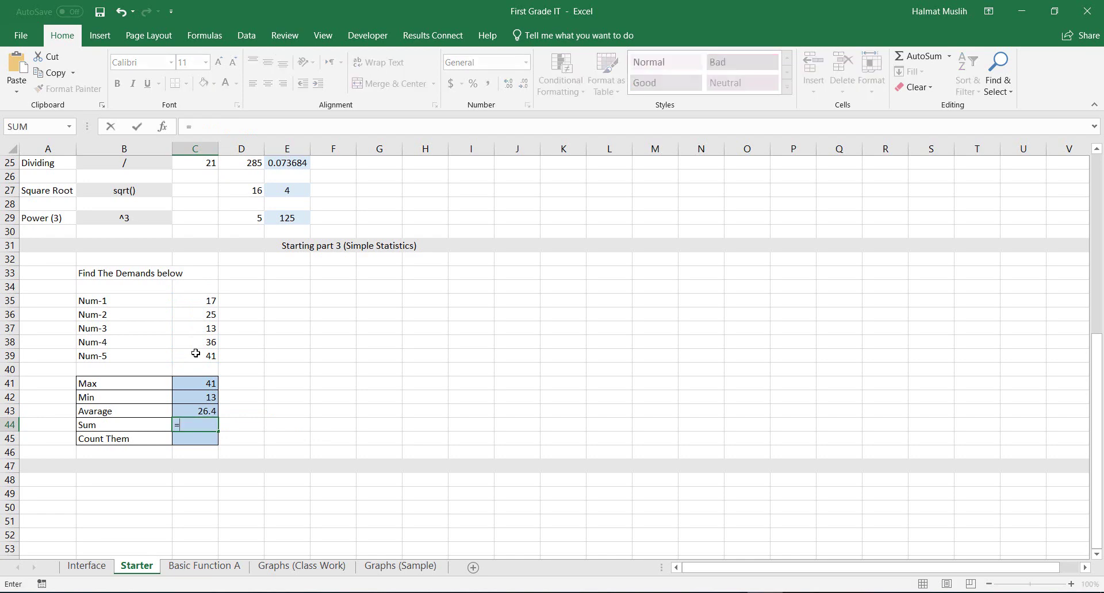
pyautogui.write('sum(')
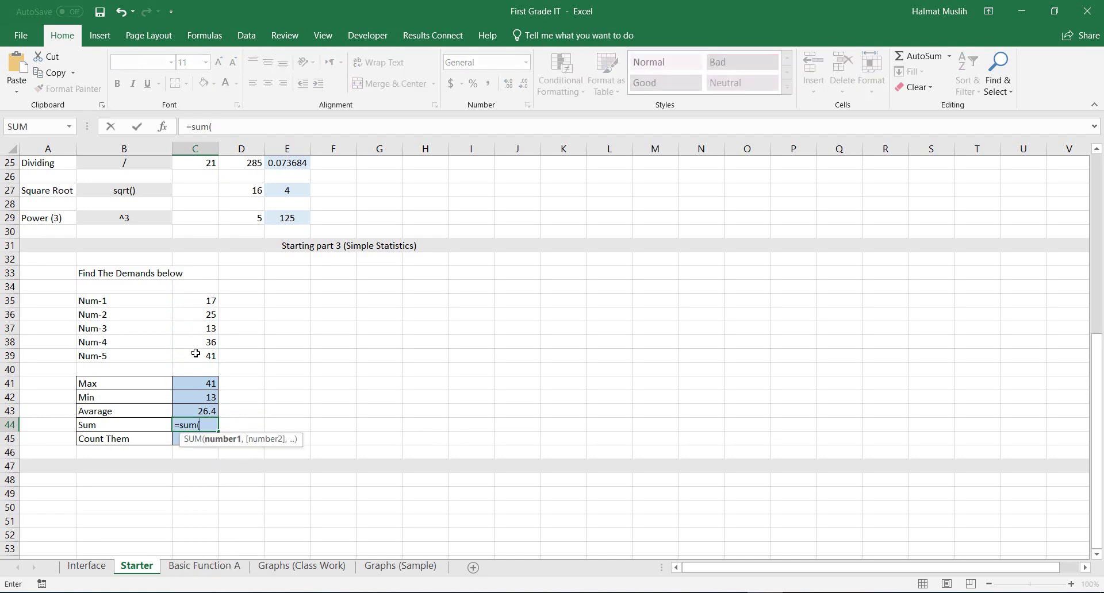
pyautogui.moveTo(204, 300); pyautogui.dragTo(204, 350)
pyautogui.write(')')
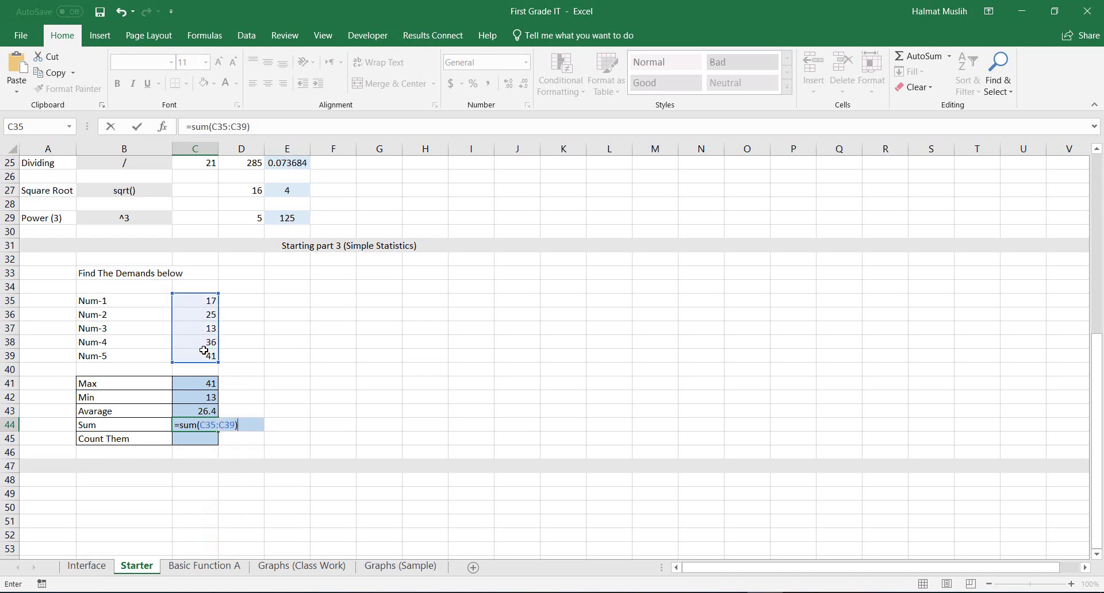
pyautogui.press('Return')
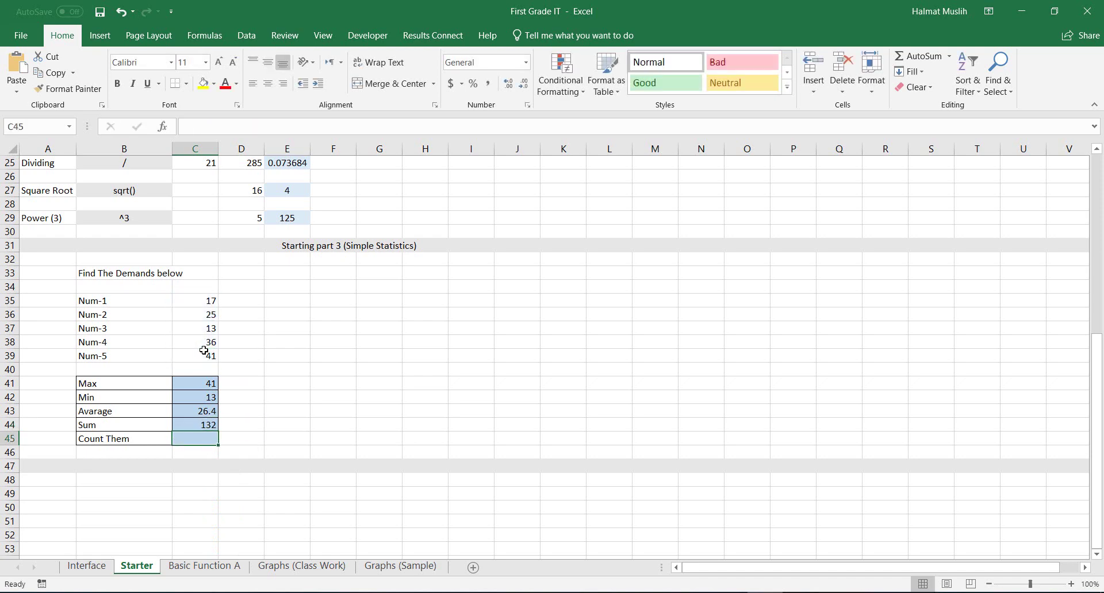
pyautogui.write('=coun')
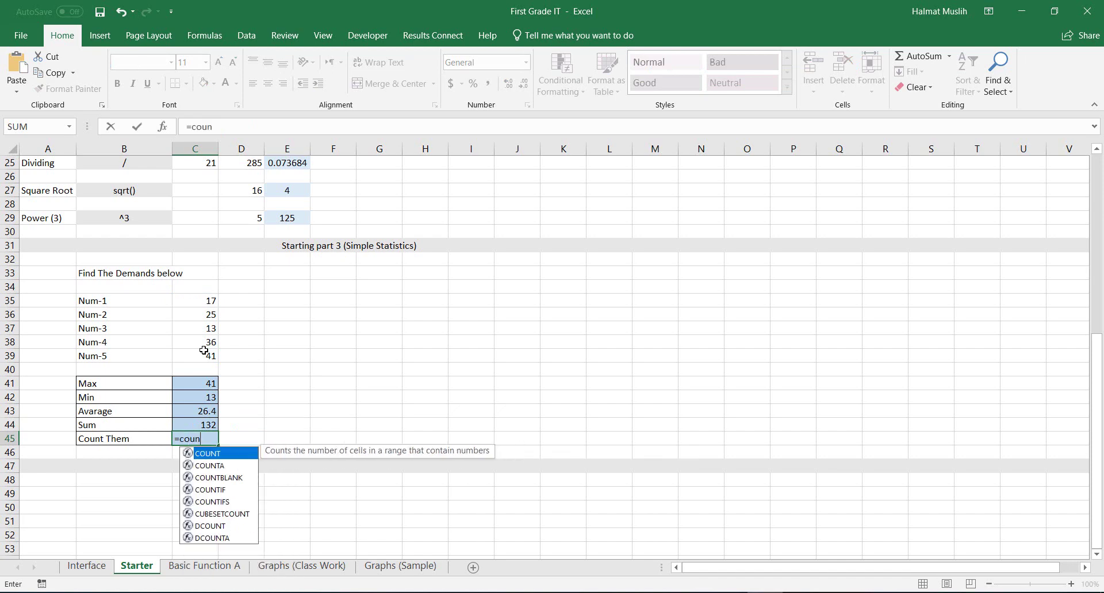
pyautogui.write('t(')
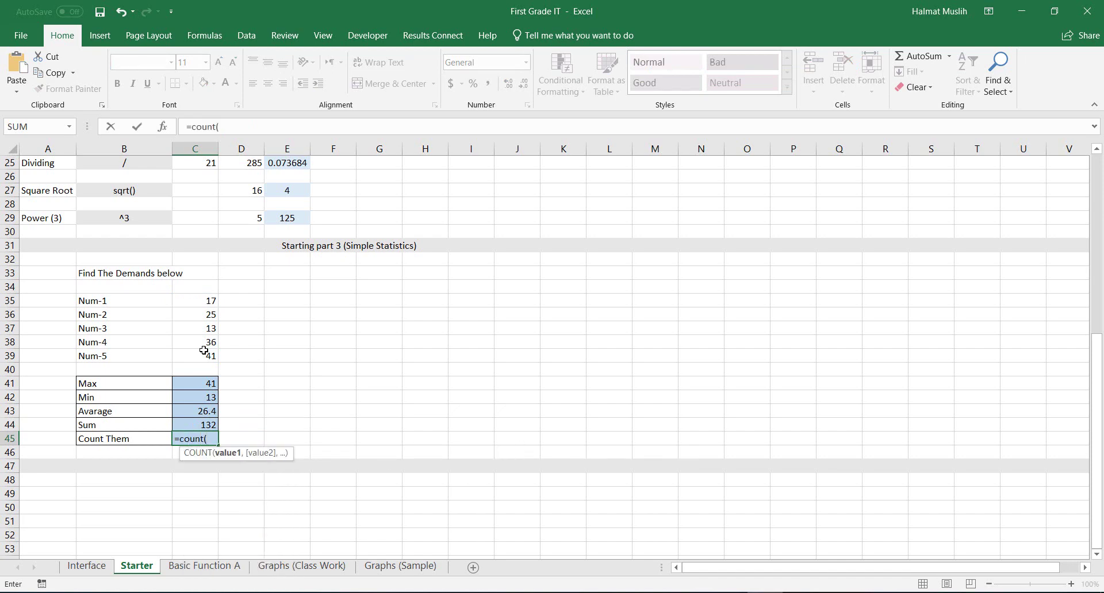